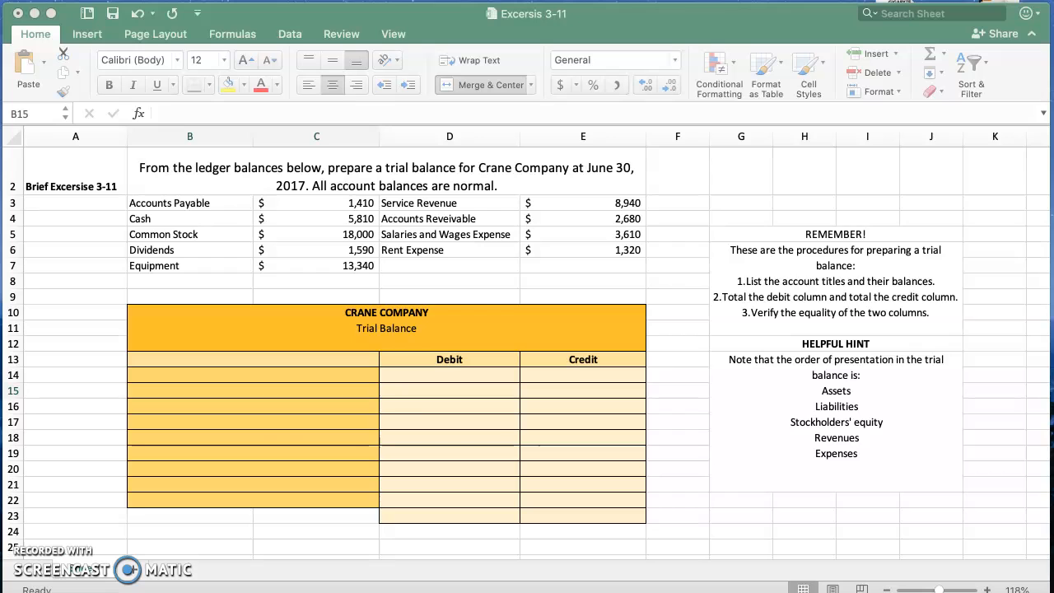
- Enter Cash as the first account title of the trial balance in cell B14
{"action": "left_click", "coordinate": [616, 21]}
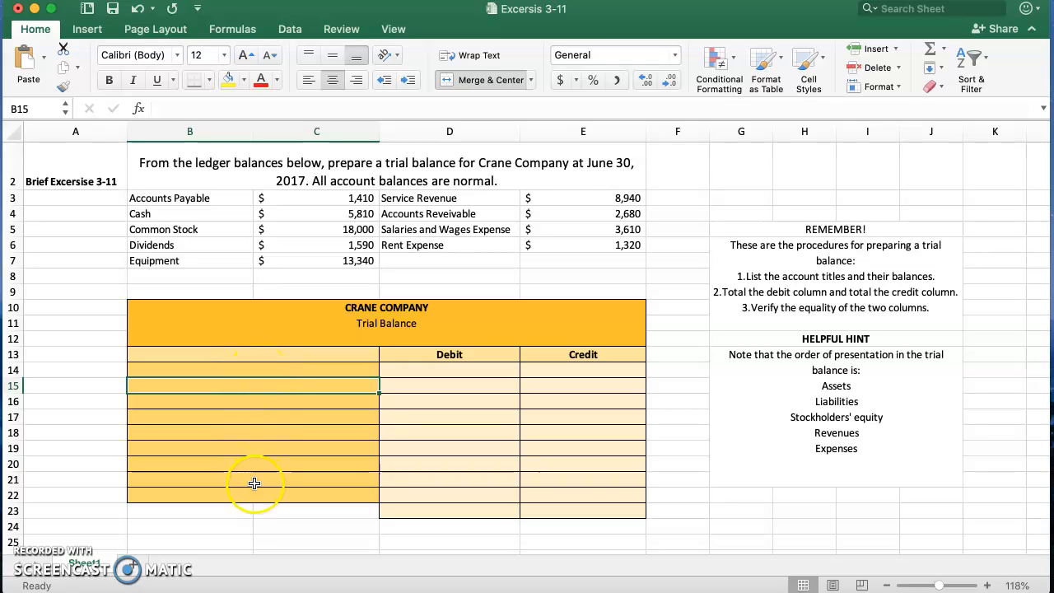
{"action": "left_click", "coordinate": [246, 369]}
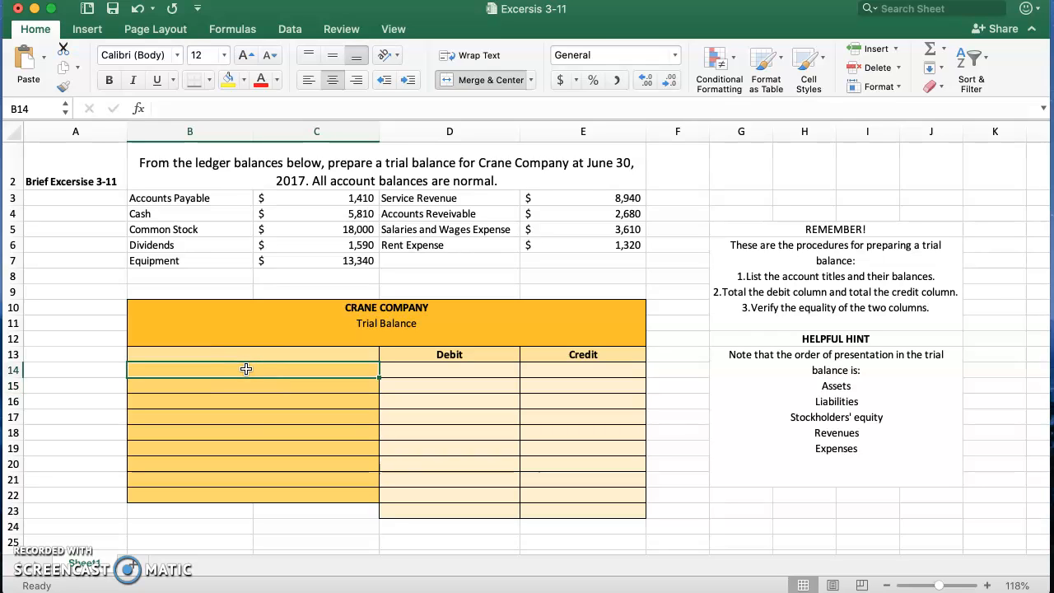
{"action": "double_click", "coordinate": [245, 369]}
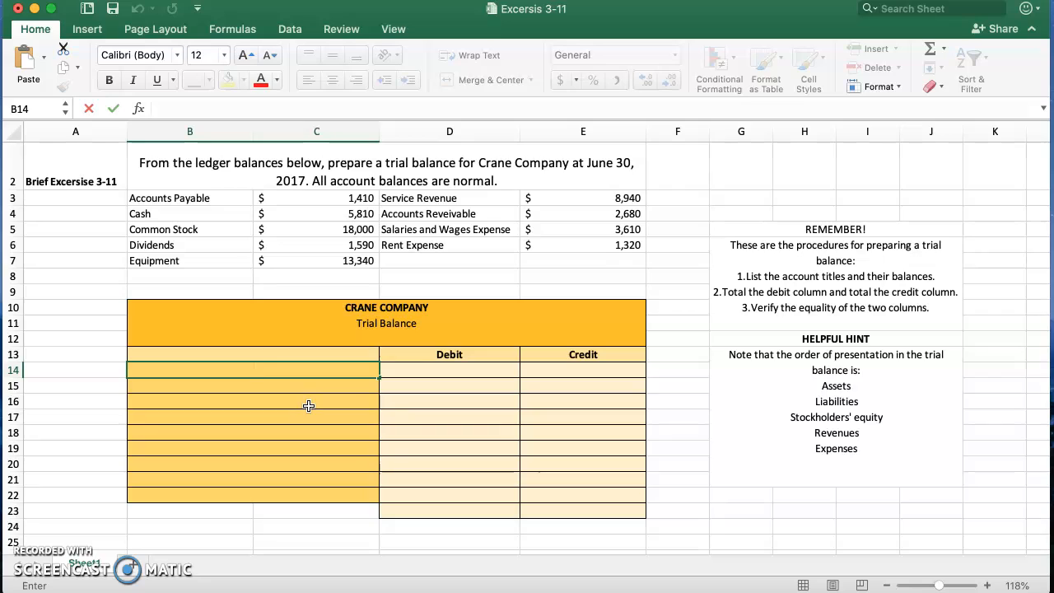
{"action": "type", "text": "Cash"}
- Fill the Cash debit in cell D14 with the formula =C4, referencing the ledger's Cash balance
{"action": "left_click", "coordinate": [466, 371]}
{"action": "left_click", "coordinate": [467, 370]}
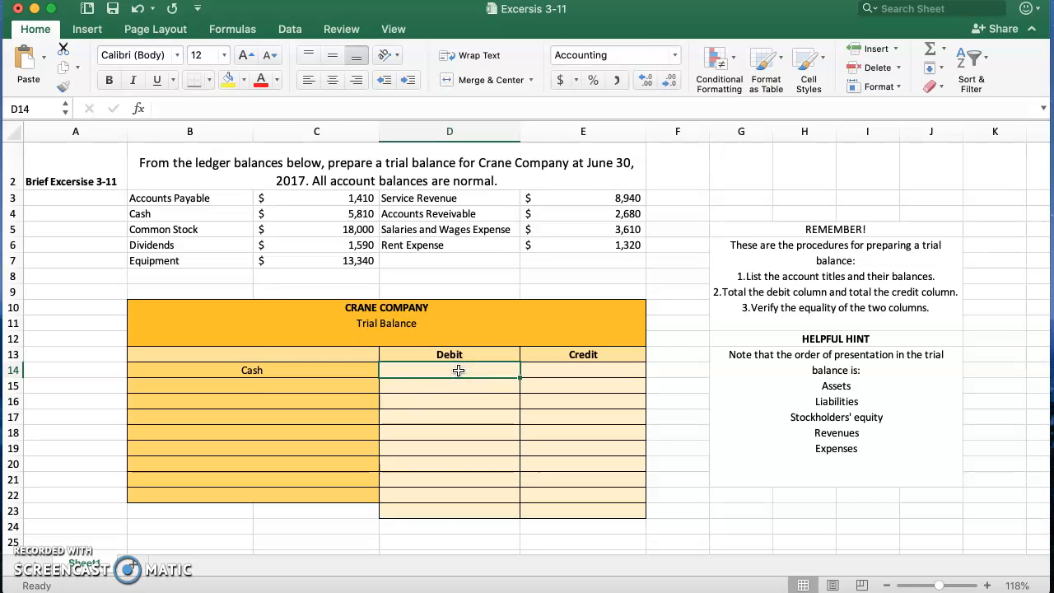
{"action": "left_click", "coordinate": [458, 371]}
{"action": "type", "text": "="}
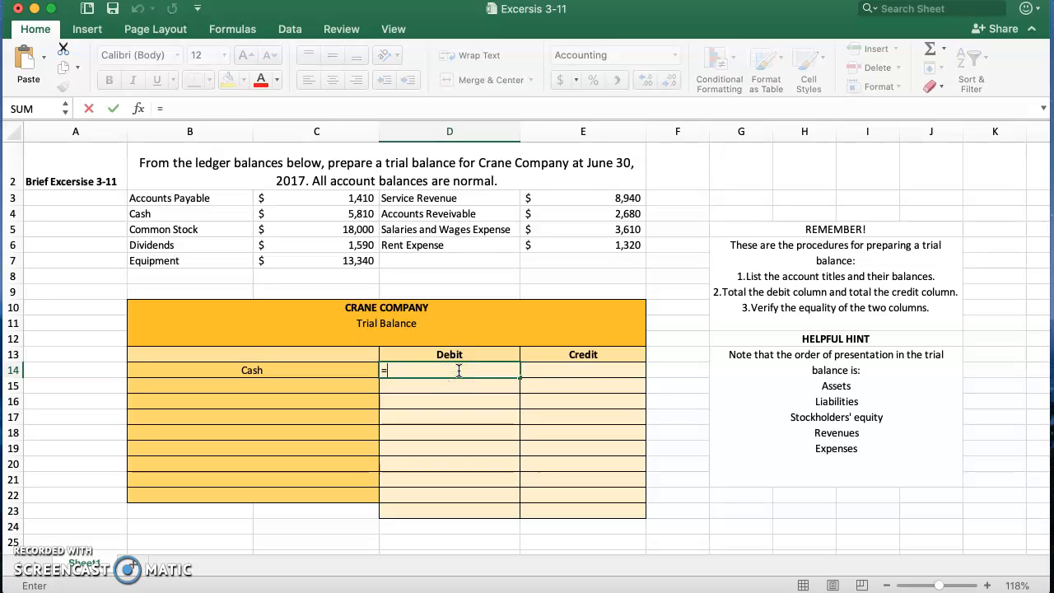
{"action": "left_click", "coordinate": [353, 215]}
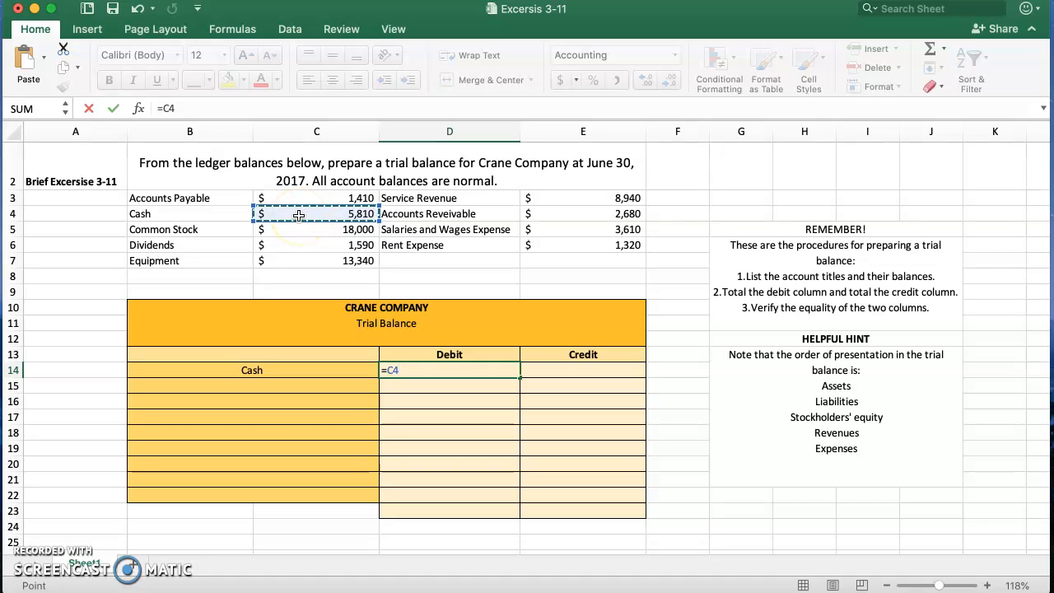
{"action": "key", "text": "Return"}
- Enter Accounts Receivable as the account title in cell B15
{"action": "left_click", "coordinate": [279, 385]}
{"action": "double_click", "coordinate": [279, 385]}
{"action": "type", "text": "Accounts"}
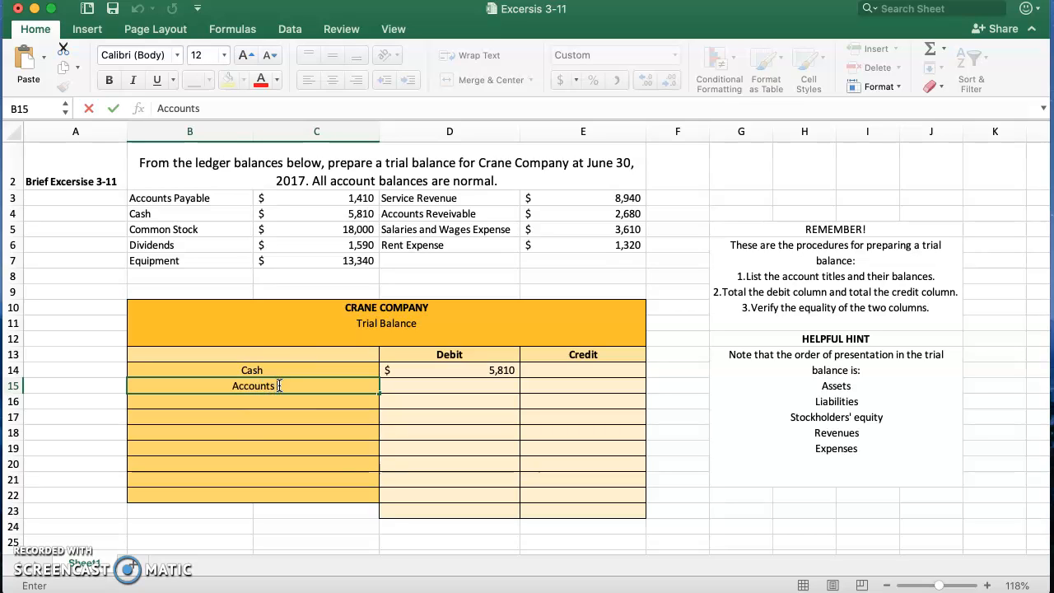
{"action": "type", "text": " Receivable"}
- Fill the Accounts Receivable debit in cell D15 with the formula =E4, referencing its ledger balance
{"action": "left_click", "coordinate": [478, 387]}
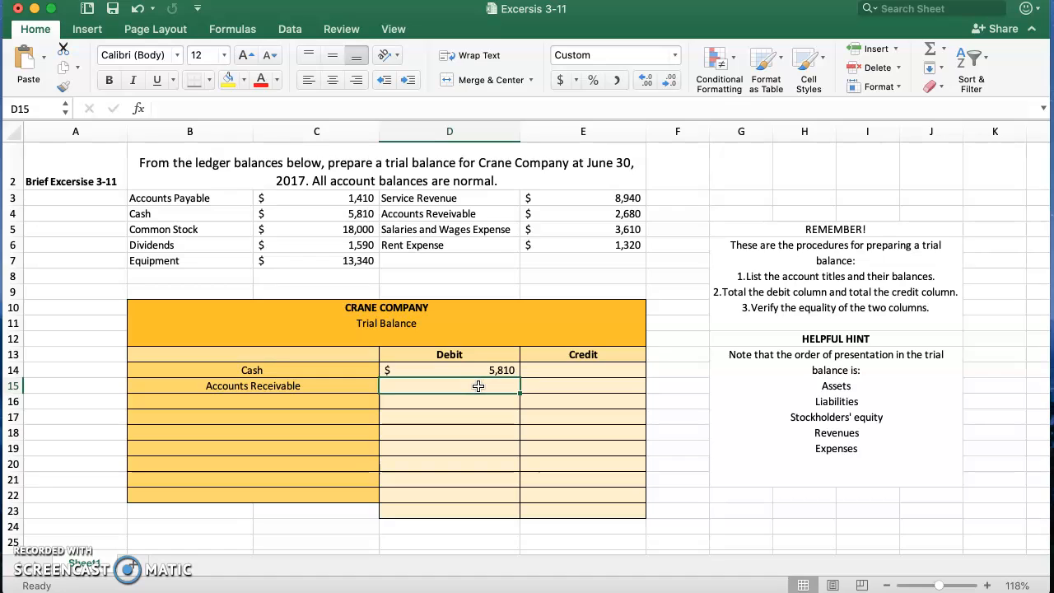
{"action": "type", "text": "="}
{"action": "left_click", "coordinate": [471, 386]}
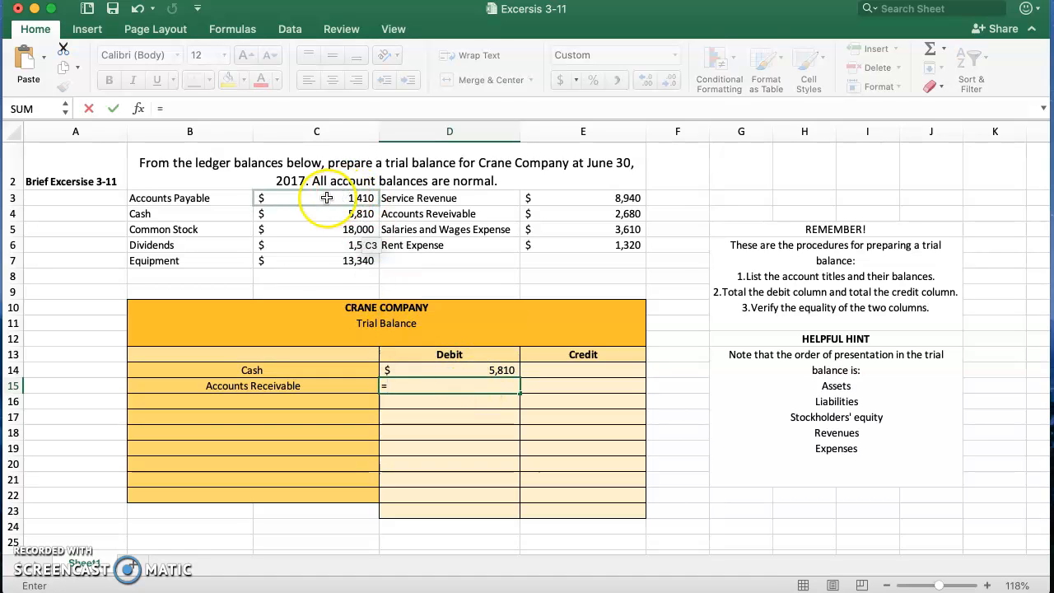
{"action": "left_click", "coordinate": [442, 199]}
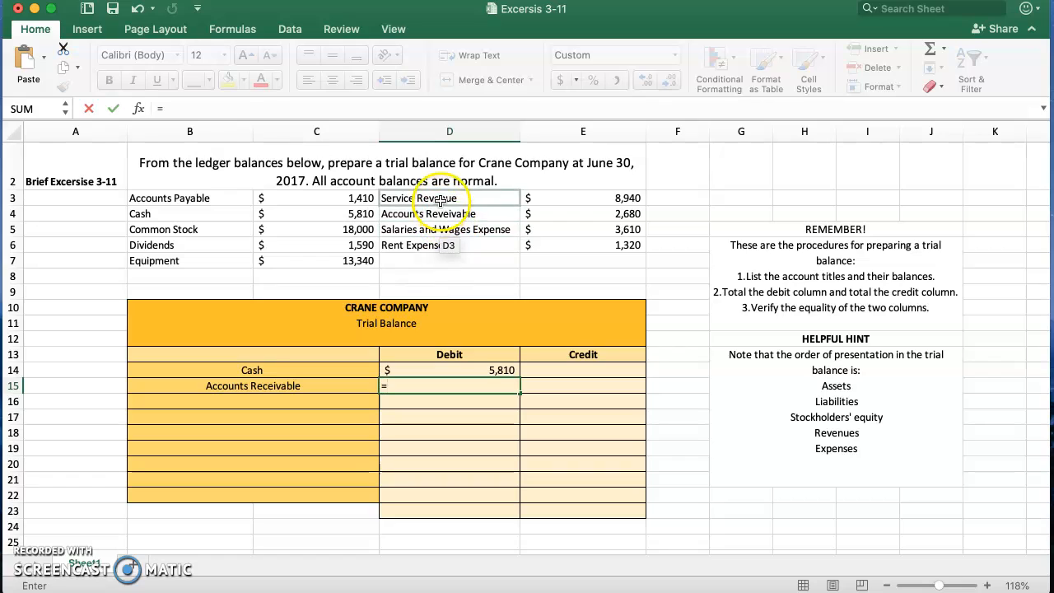
{"action": "left_click", "coordinate": [592, 214]}
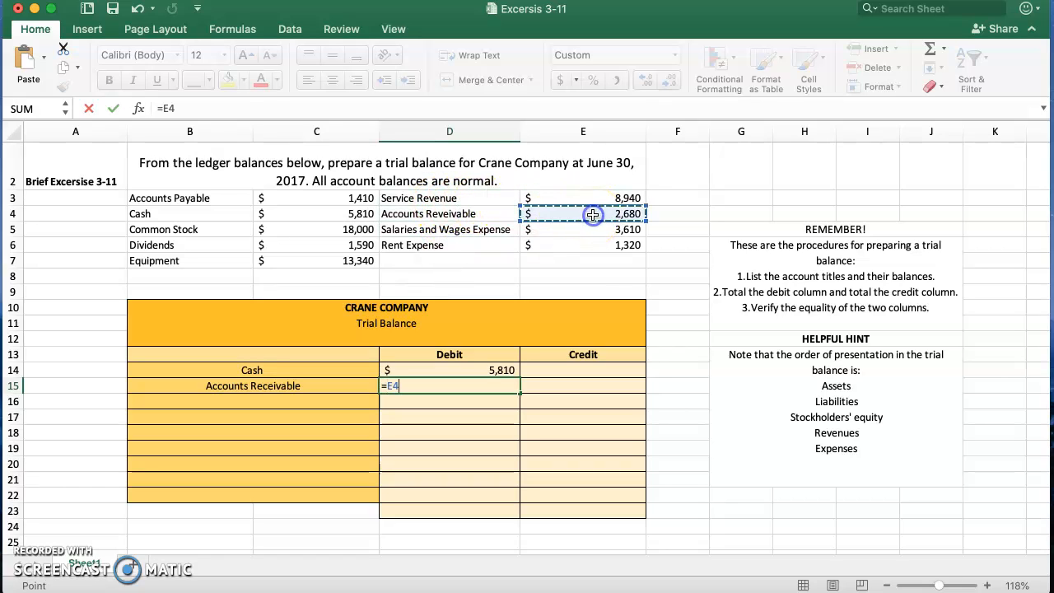
{"action": "key", "text": "Return"}
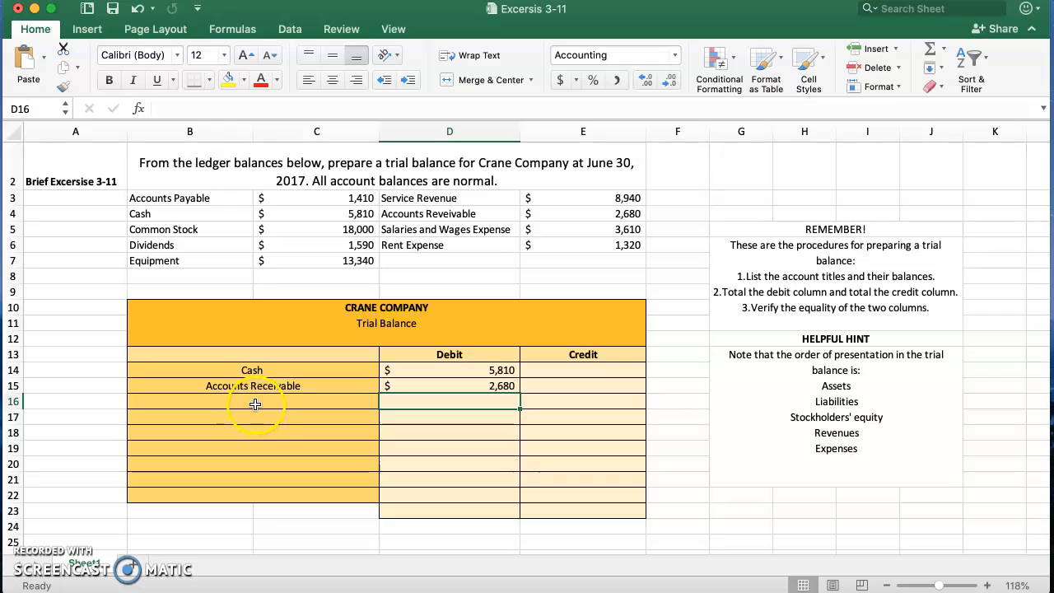
- Enter Equipment, with a capital E, as the account title in cell B16
{"action": "left_click", "coordinate": [254, 402]}
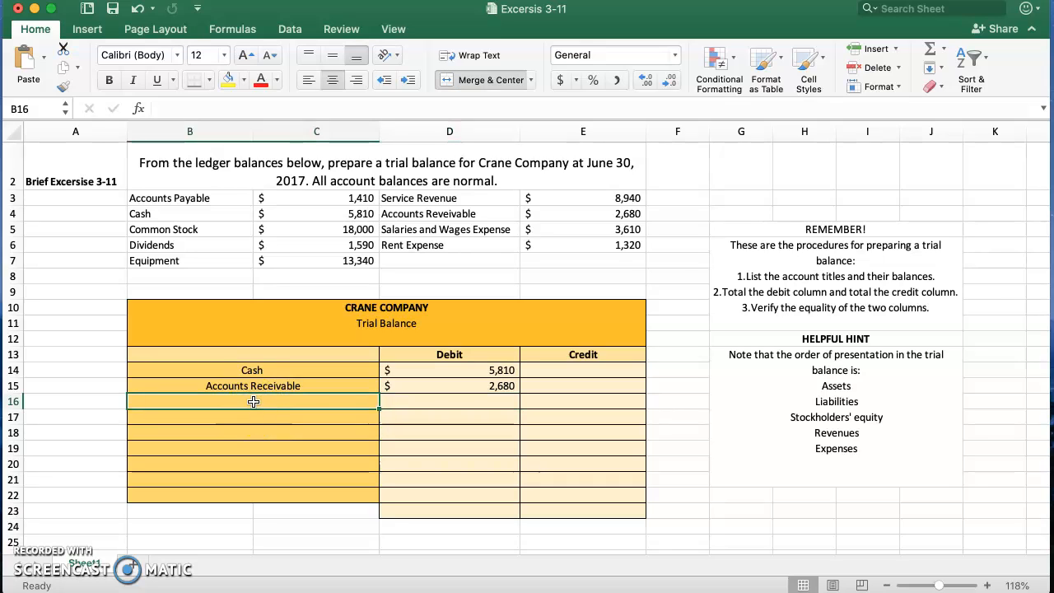
{"action": "type", "text": "e"}
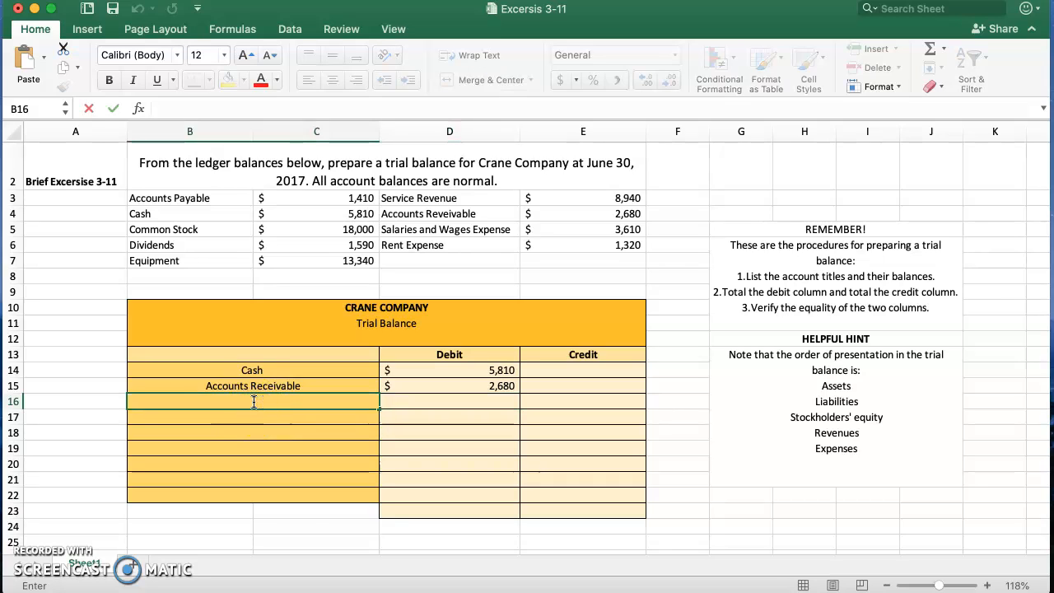
{"action": "type", "text": "quip"}
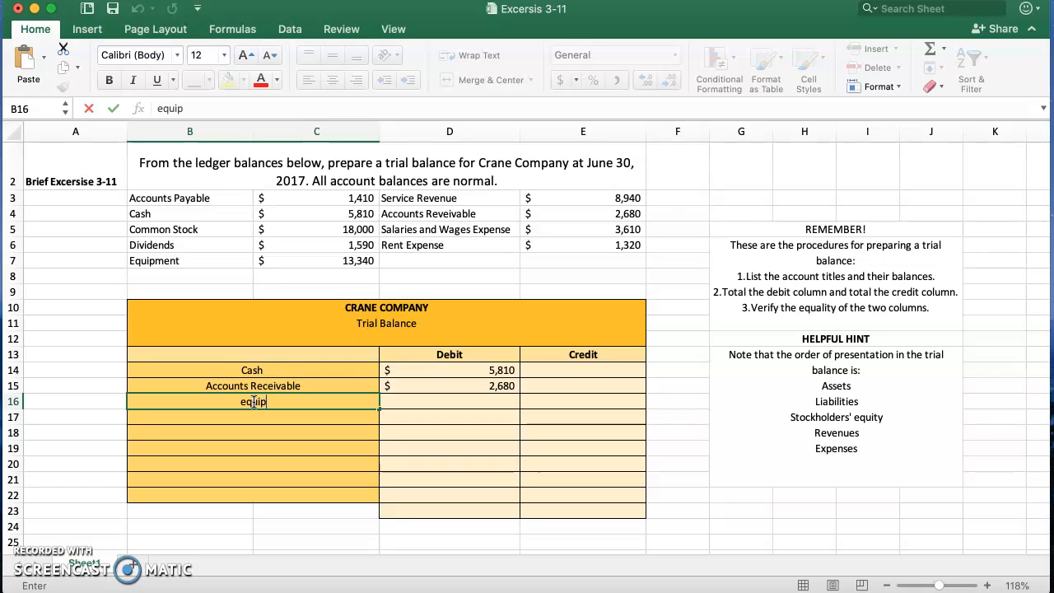
{"action": "type", "text": "ment"}
{"action": "key", "text": "Return"}
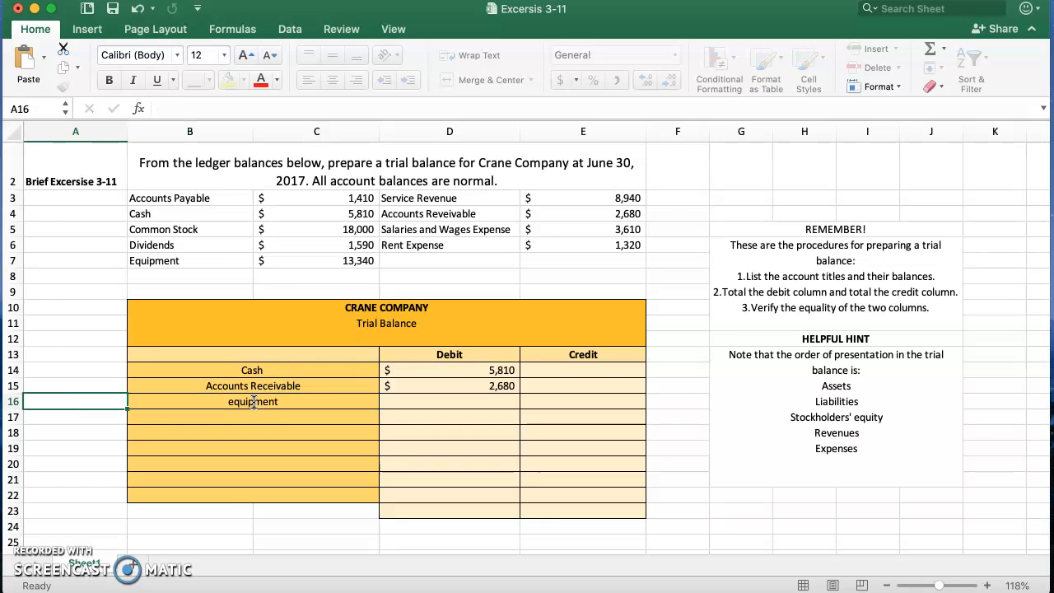
{"action": "left_click", "coordinate": [248, 402]}
{"action": "key", "text": "Delete"}
{"action": "type", "text": "Equipment"}
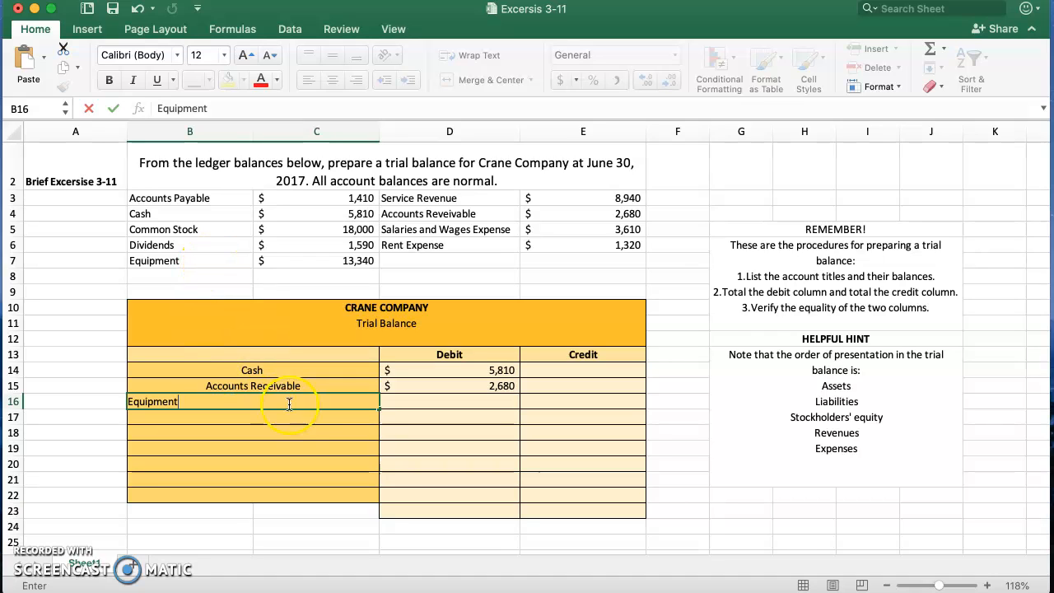
{"action": "key", "text": "Return"}
- Fill the Equipment debit in cell D16 with the formula =C7, referencing its ledger balance
{"action": "left_click", "coordinate": [437, 401]}
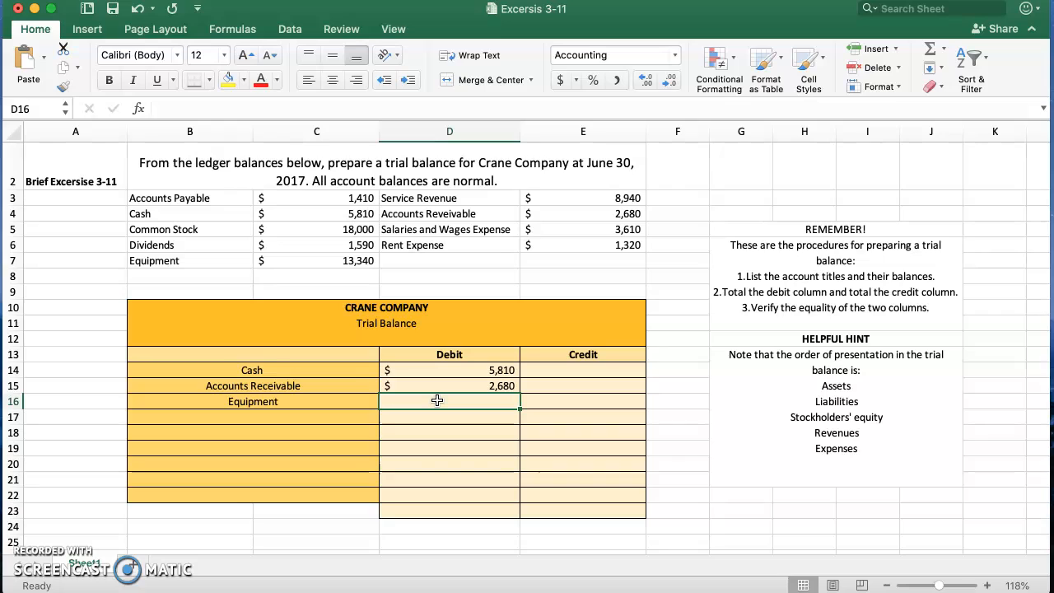
{"action": "double_click", "coordinate": [439, 400]}
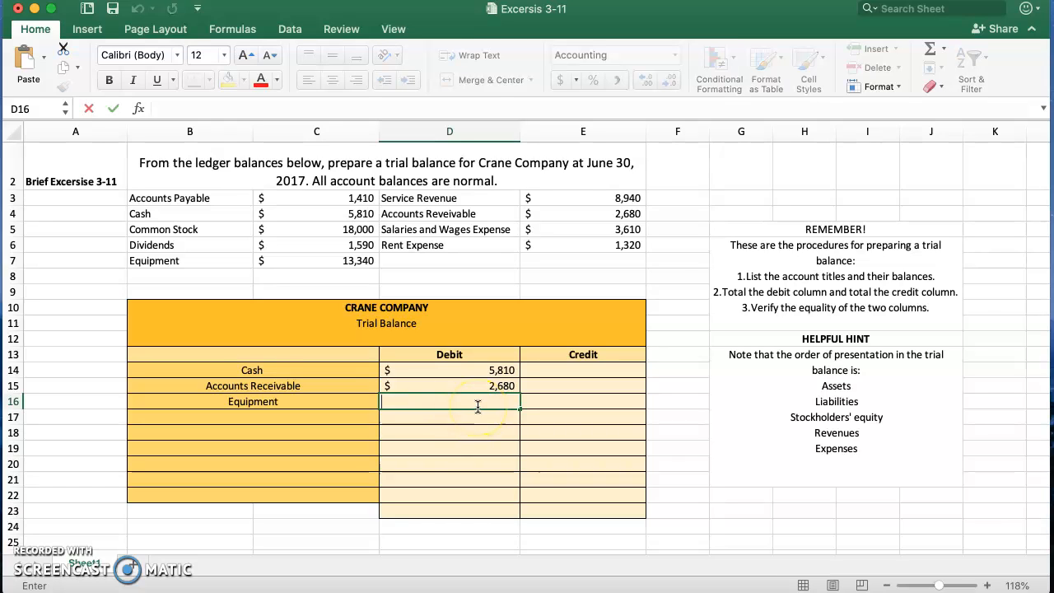
{"action": "type", "text": "="}
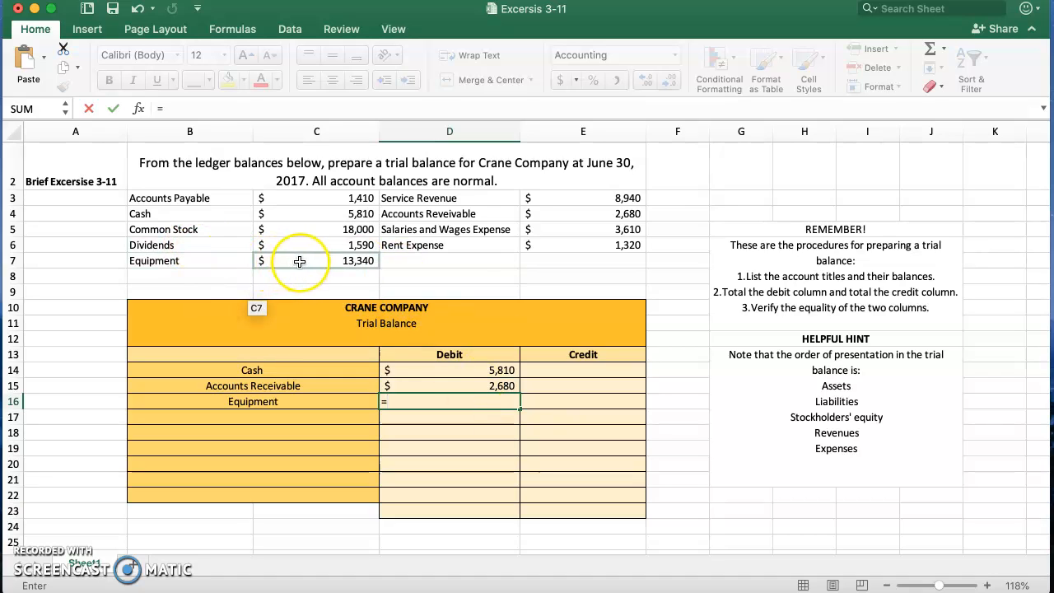
{"action": "left_click", "coordinate": [306, 260]}
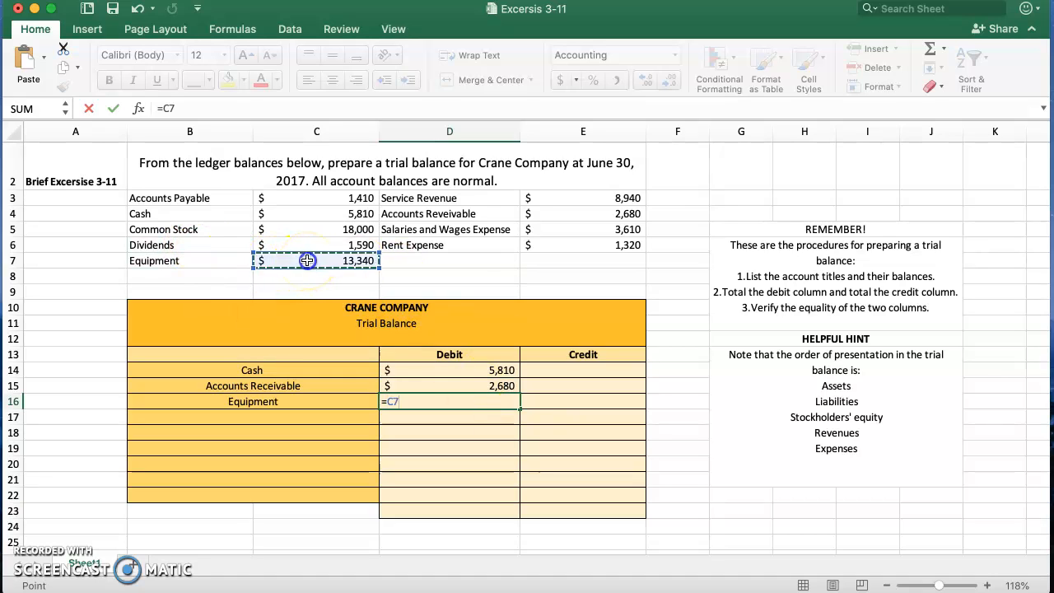
{"action": "key", "text": "Return"}
- Enter Accounts Payable as the account title in cell B17
{"action": "left_click", "coordinate": [279, 420]}
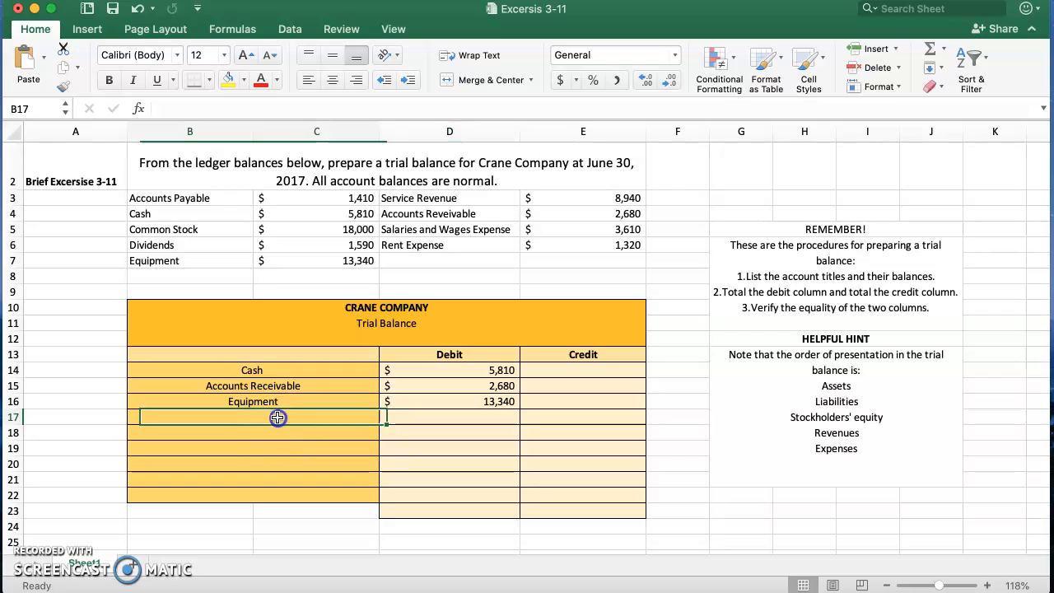
{"action": "double_click", "coordinate": [278, 418]}
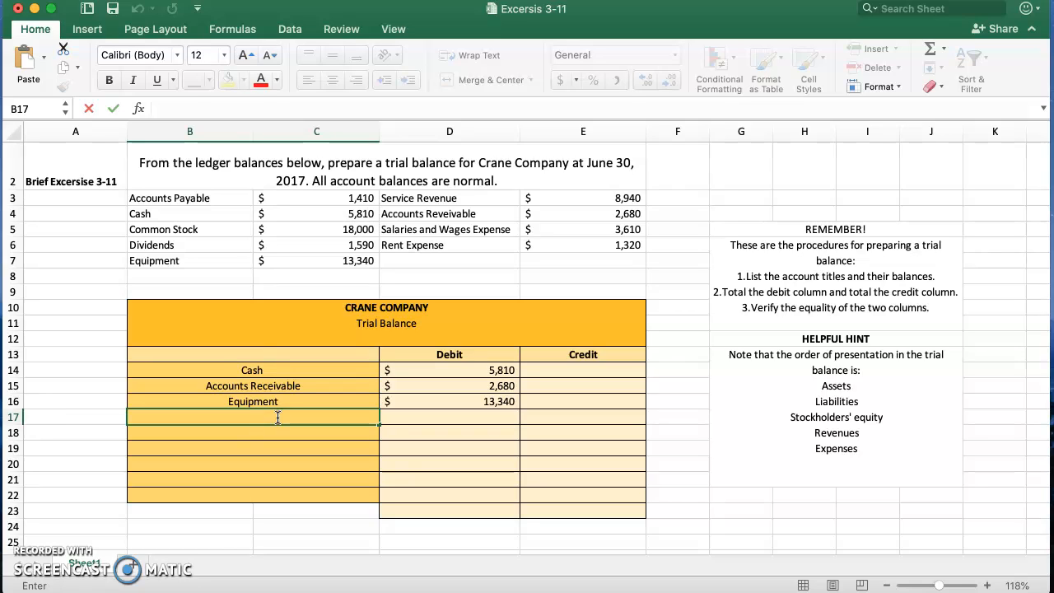
{"action": "type", "text": "Accounts Rec"}
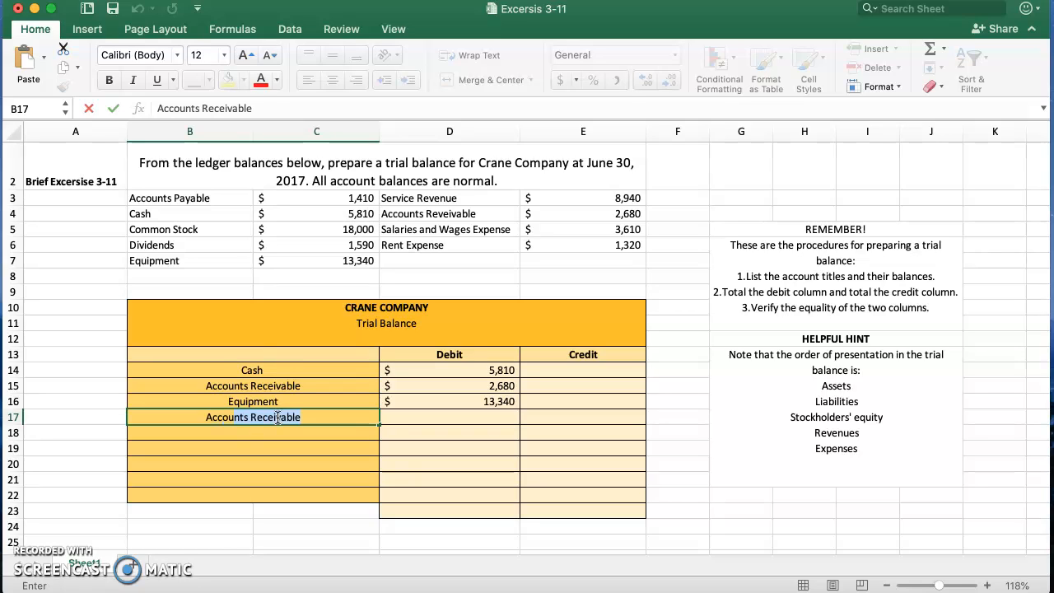
{"action": "type", "text": "Pay"}
{"action": "type", "text": "able"}
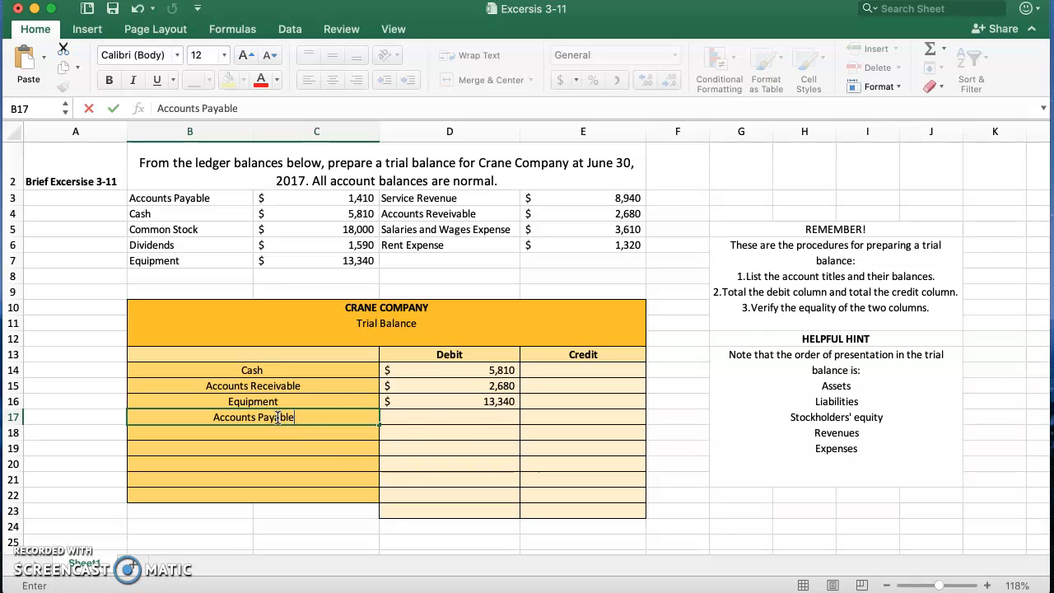
- Fill the Accounts Payable credit in cell E17 with the formula =C3, referencing its ledger balance
{"action": "left_click", "coordinate": [486, 417]}
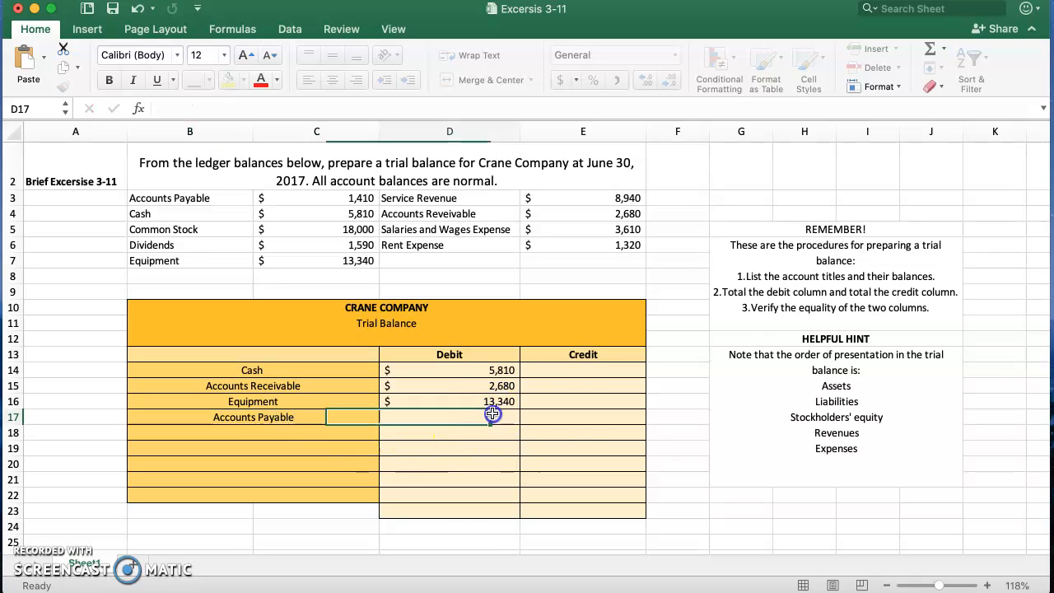
{"action": "left_click", "coordinate": [577, 416]}
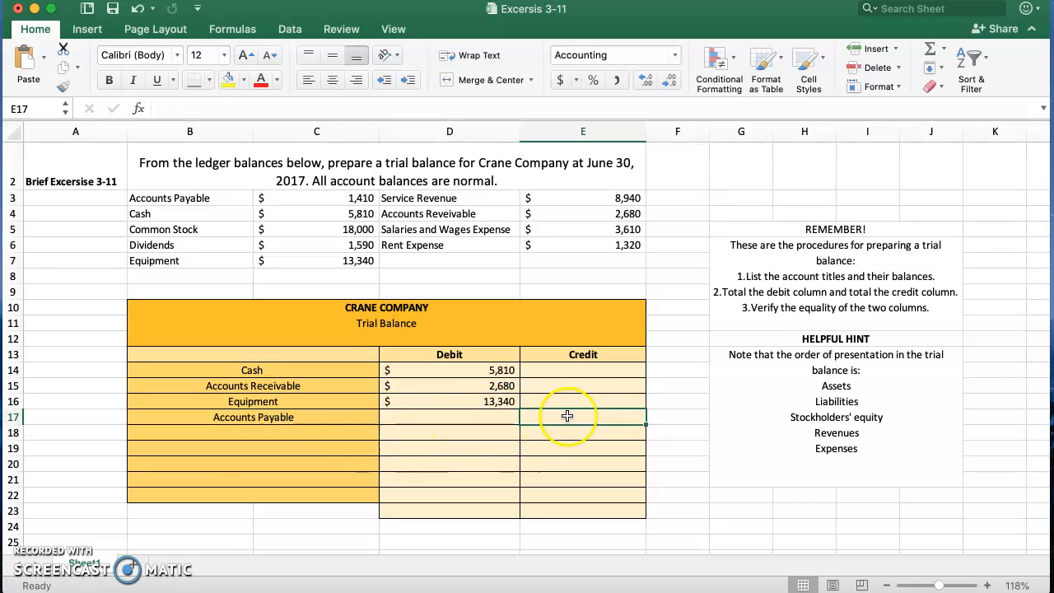
{"action": "double_click", "coordinate": [568, 416]}
{"action": "type", "text": "="}
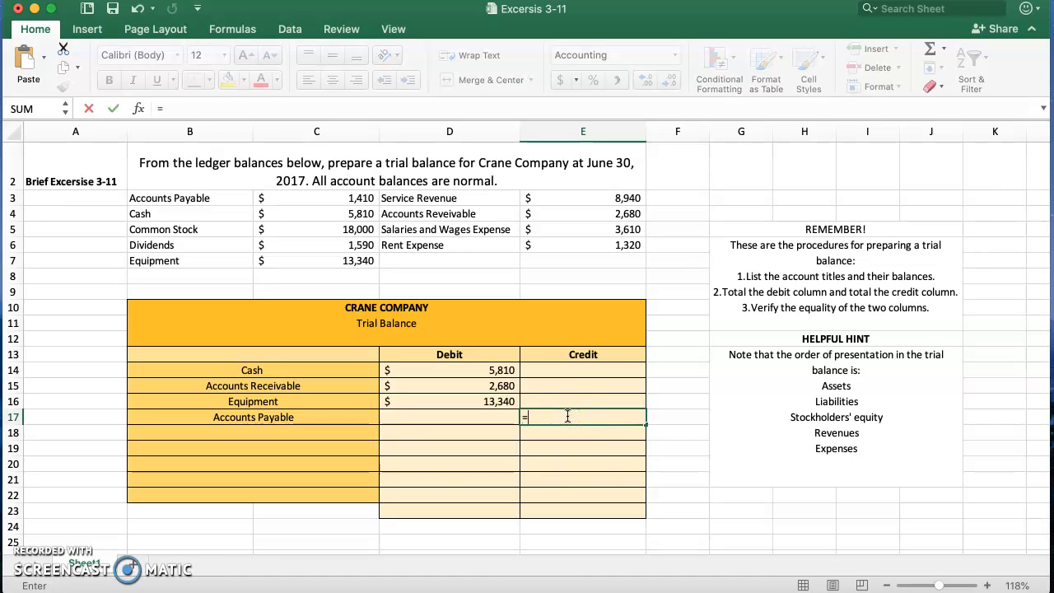
{"action": "left_click", "coordinate": [440, 235]}
{"action": "left_click_drag", "start_coordinate": [441, 234], "coordinate": [335, 198]}
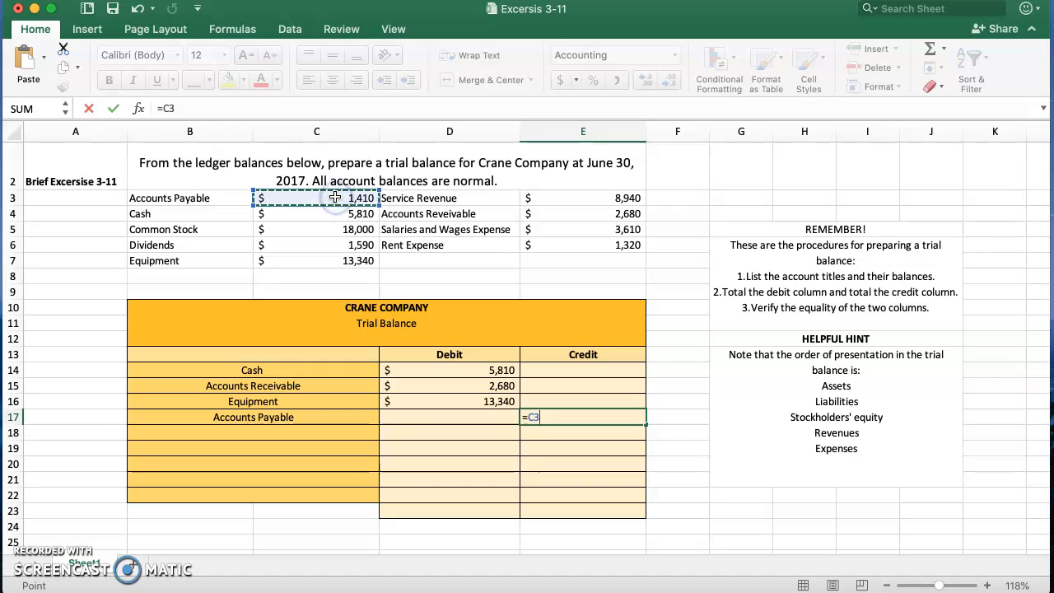
{"action": "key", "text": "Return"}
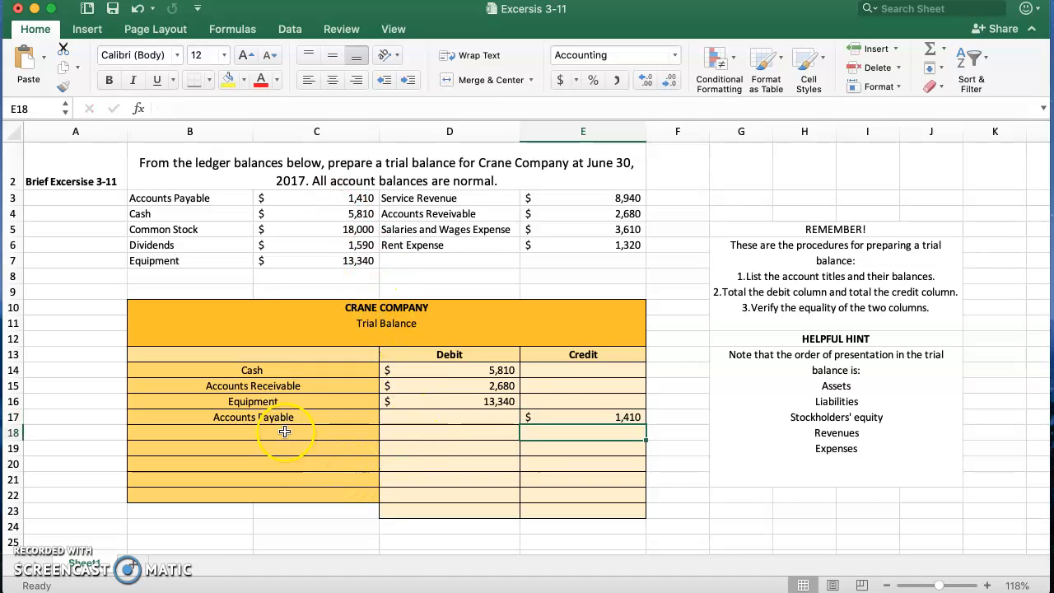
- Enter Common Stock as the account title in cell B18
{"action": "left_click", "coordinate": [284, 432]}
{"action": "double_click", "coordinate": [284, 432]}
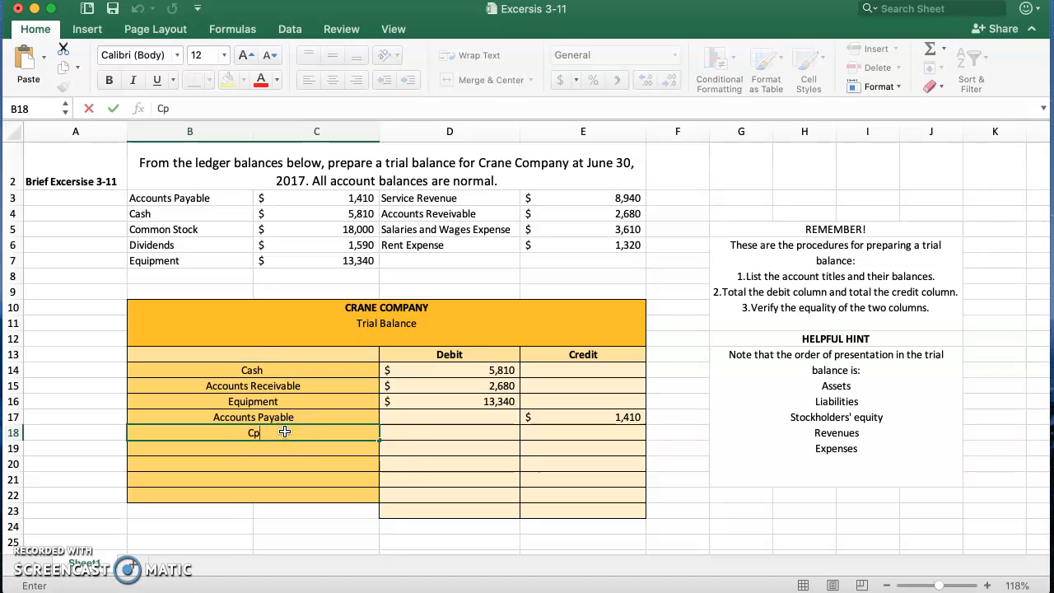
{"action": "type", "text": "Common Stock"}
- Fill the Common Stock credit in cell E18 with the formula =C5, referencing its ledger balance
{"action": "left_click", "coordinate": [474, 431]}
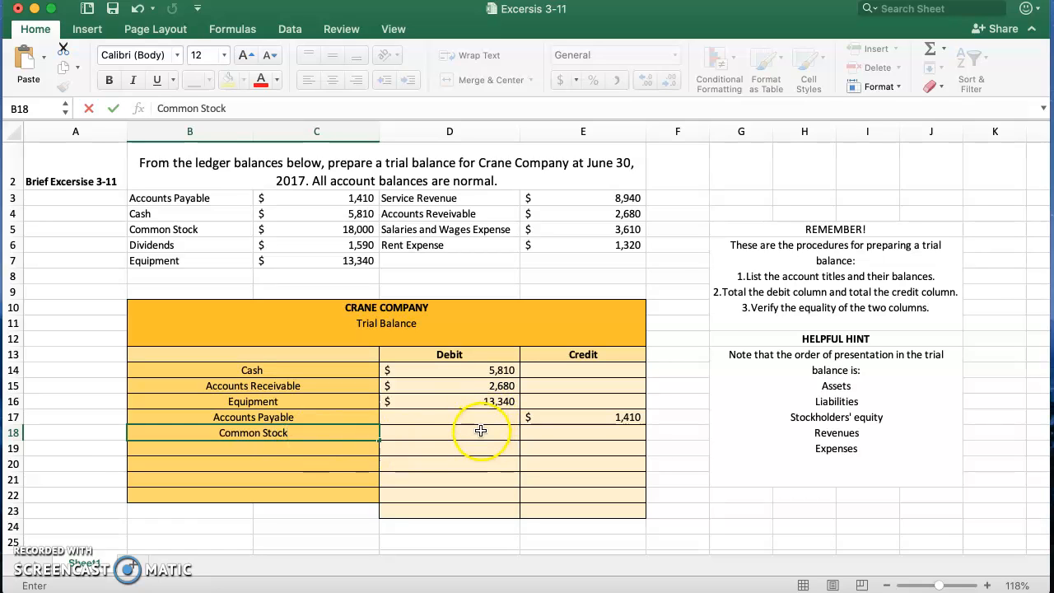
{"action": "left_click", "coordinate": [598, 434]}
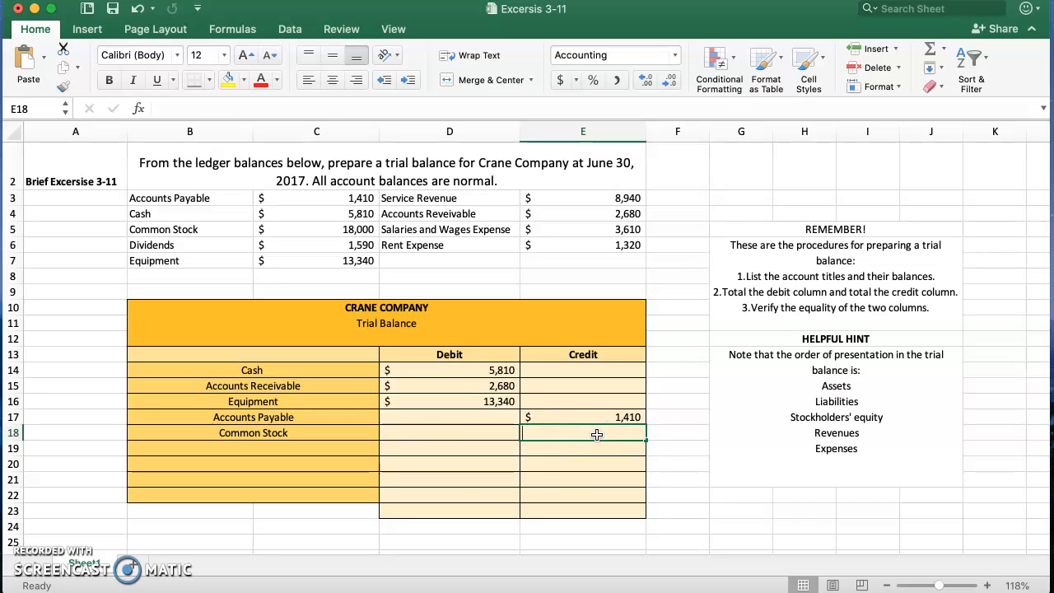
{"action": "double_click", "coordinate": [597, 434]}
{"action": "left_click", "coordinate": [325, 231]}
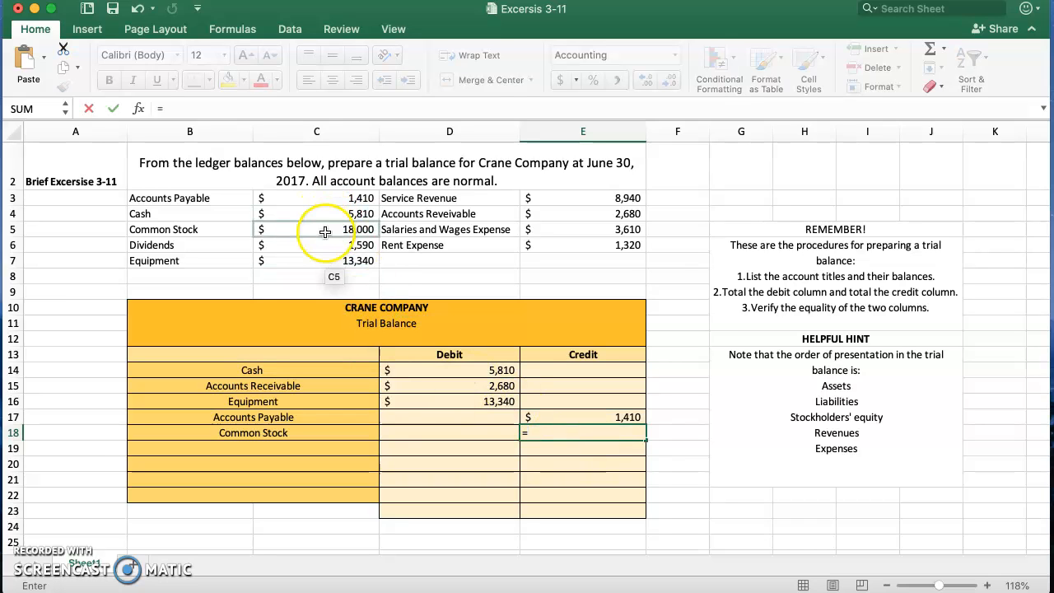
{"action": "key", "text": "Return"}
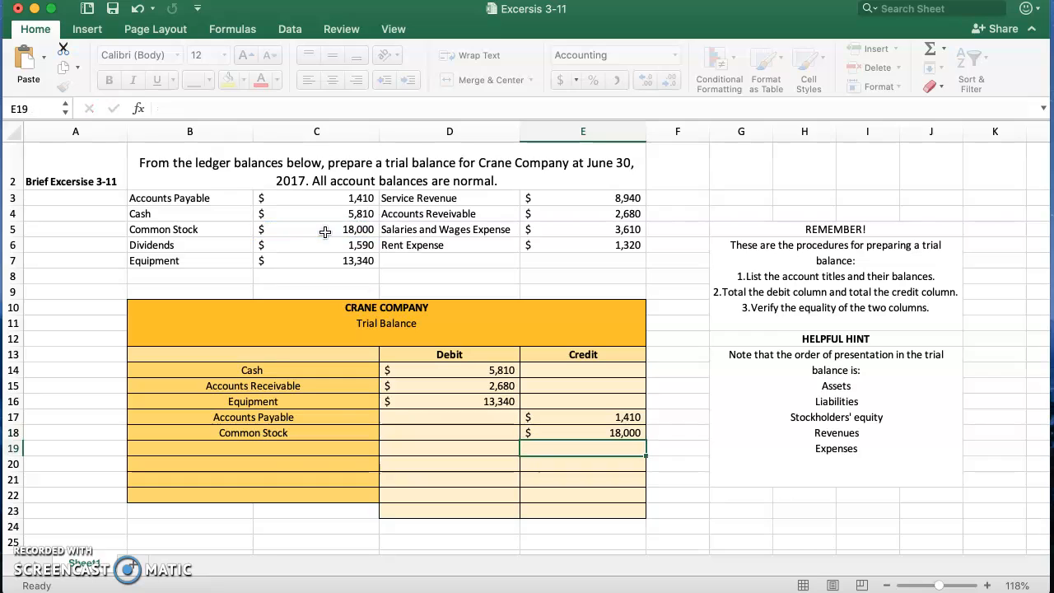
- List Dividends in cell B19 and link its debit in cell D19 to its ledger balance with =C6
{"action": "left_click", "coordinate": [285, 452]}
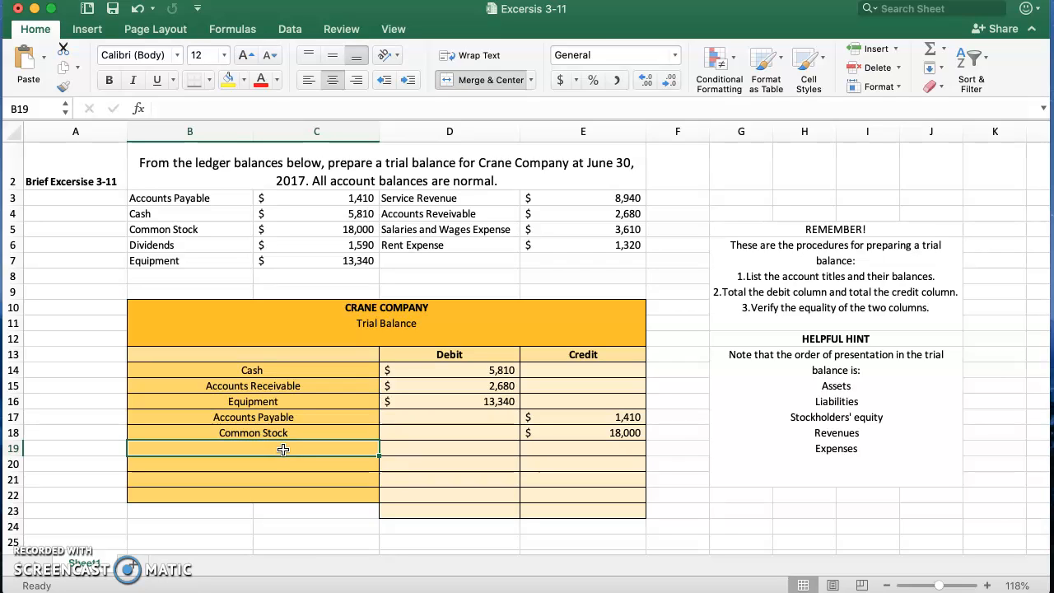
{"action": "type", "text": "Dividends"}
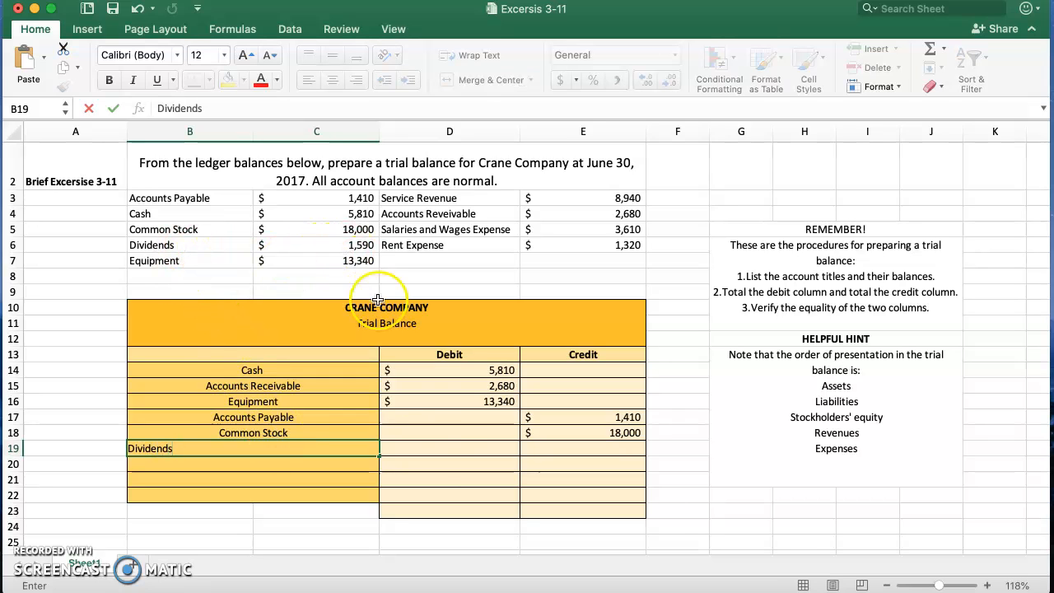
{"action": "left_click", "coordinate": [428, 455]}
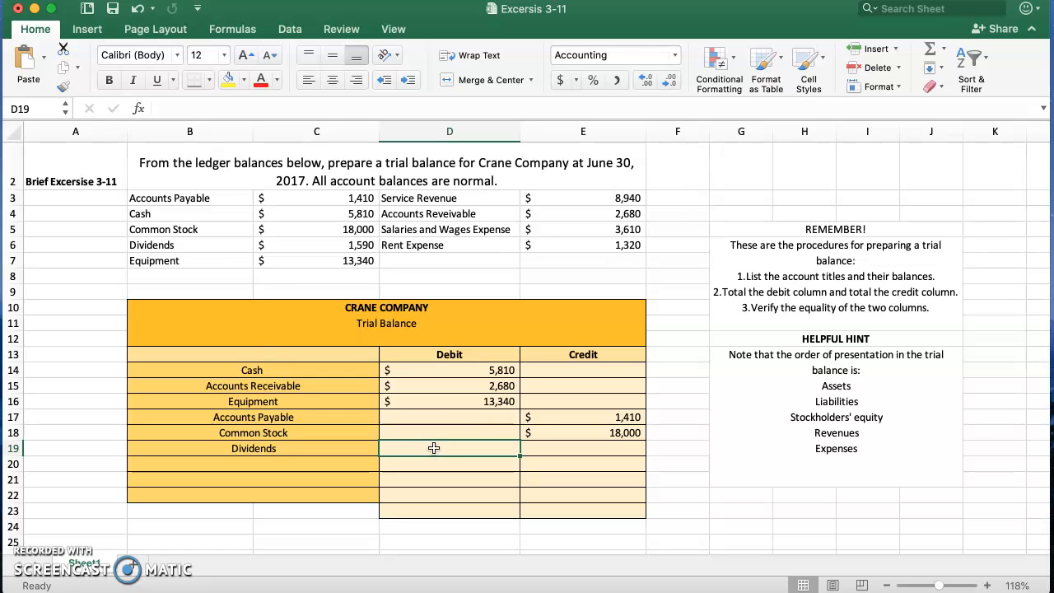
{"action": "type", "text": "="}
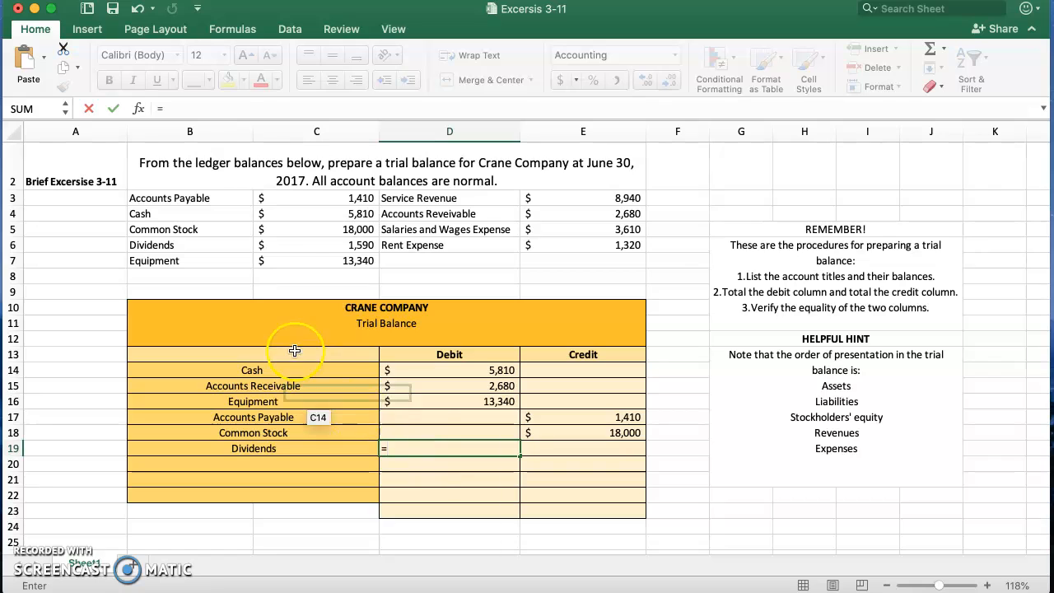
{"action": "left_click", "coordinate": [341, 245]}
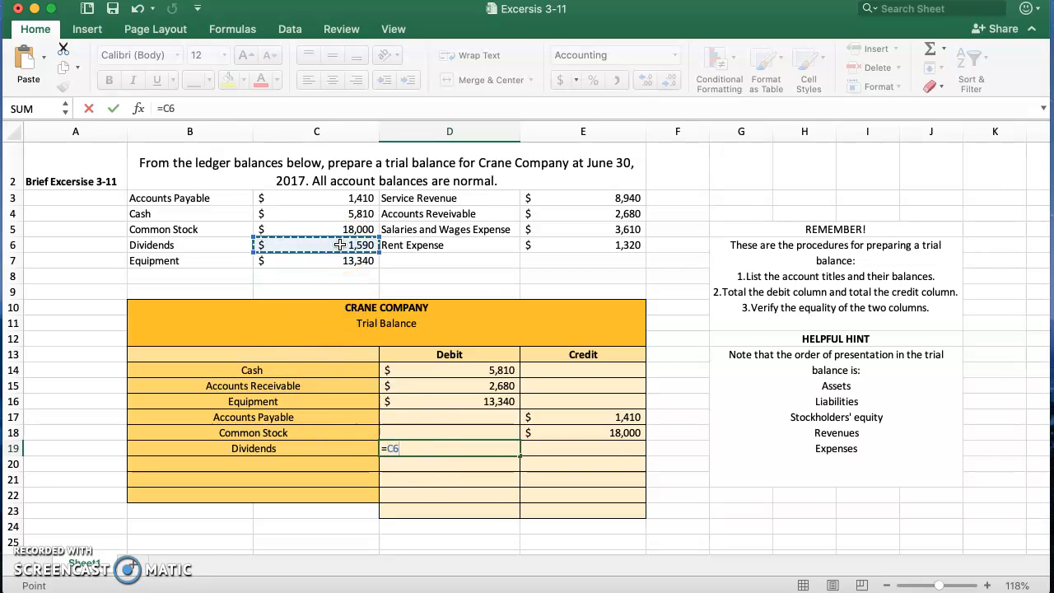
{"action": "key", "text": "Return"}
- List Service Revenue in cell B20 and link its credit in cell E20 to its ledger balance with =E3
{"action": "left_click", "coordinate": [265, 465]}
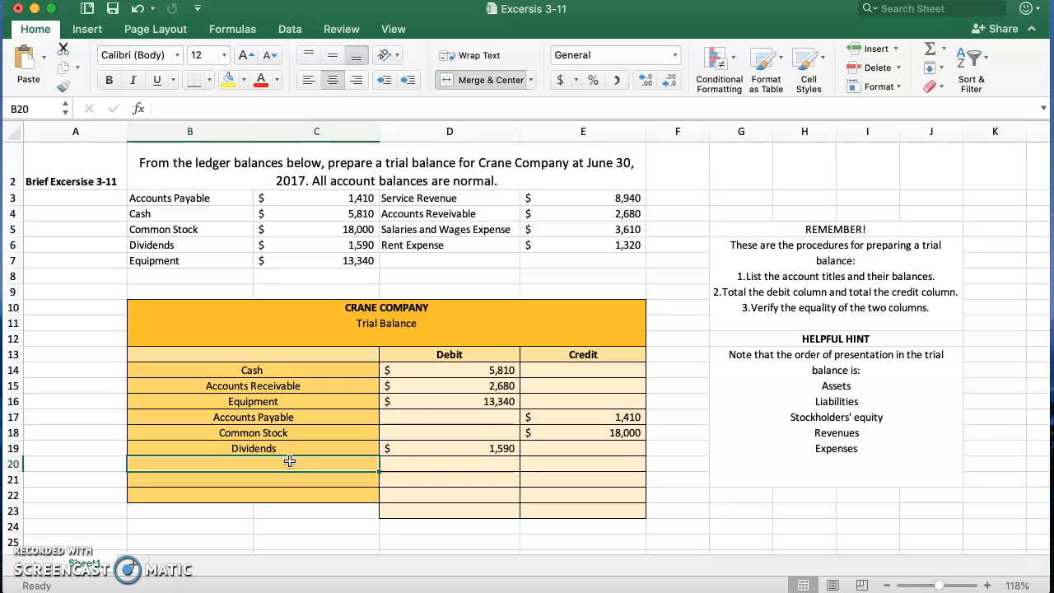
{"action": "type", "text": "Service Revenue"}
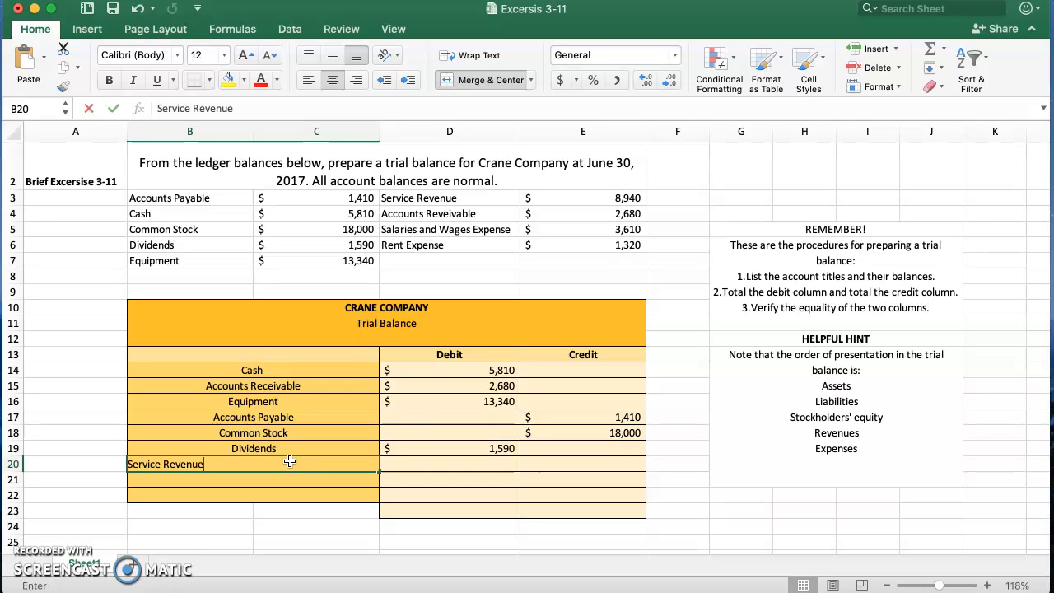
{"action": "left_click", "coordinate": [476, 464]}
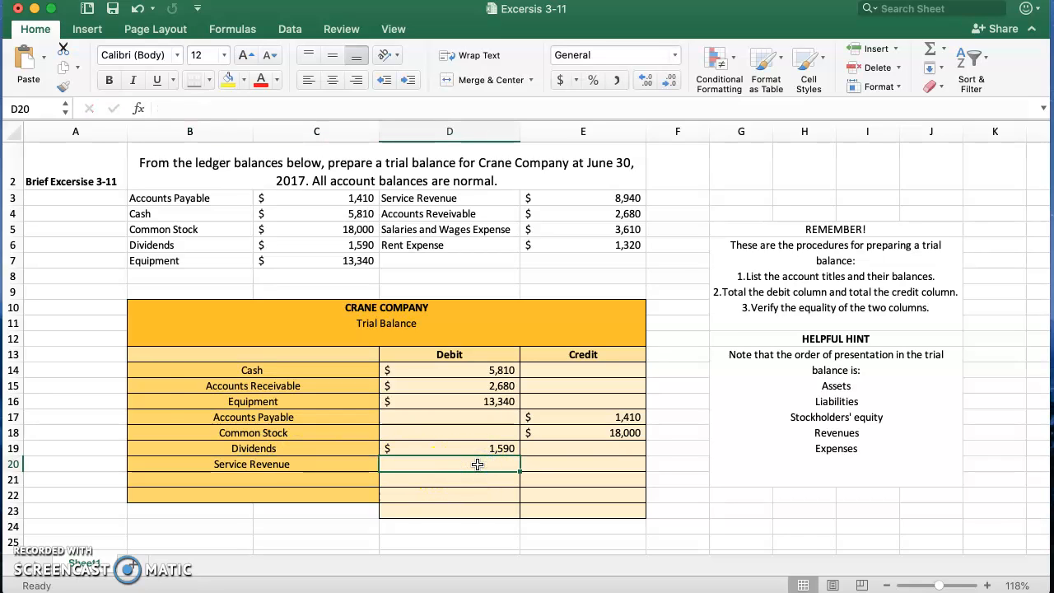
{"action": "left_click", "coordinate": [596, 462]}
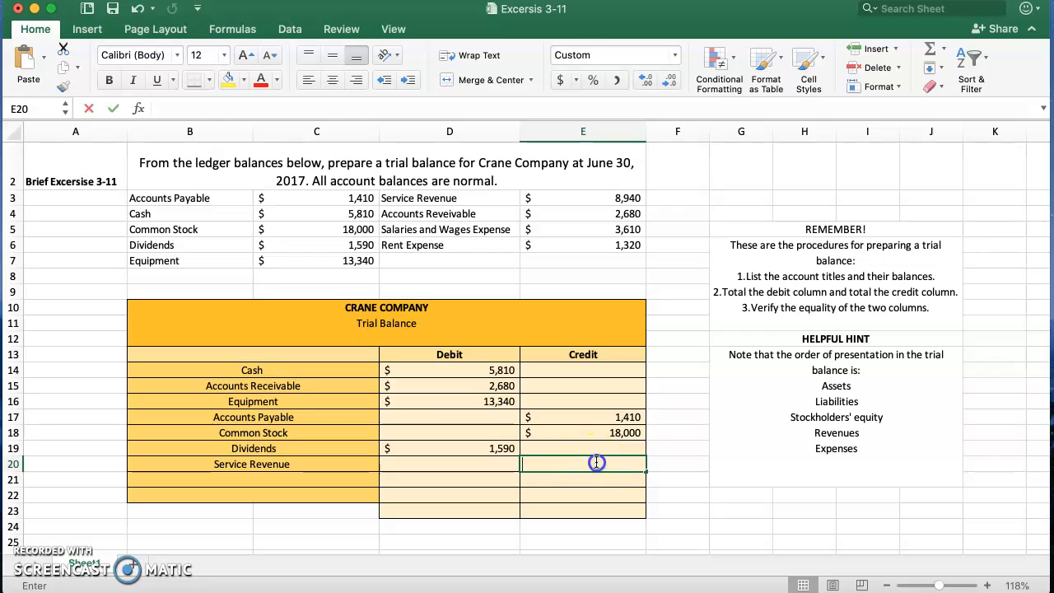
{"action": "type", "text": "="}
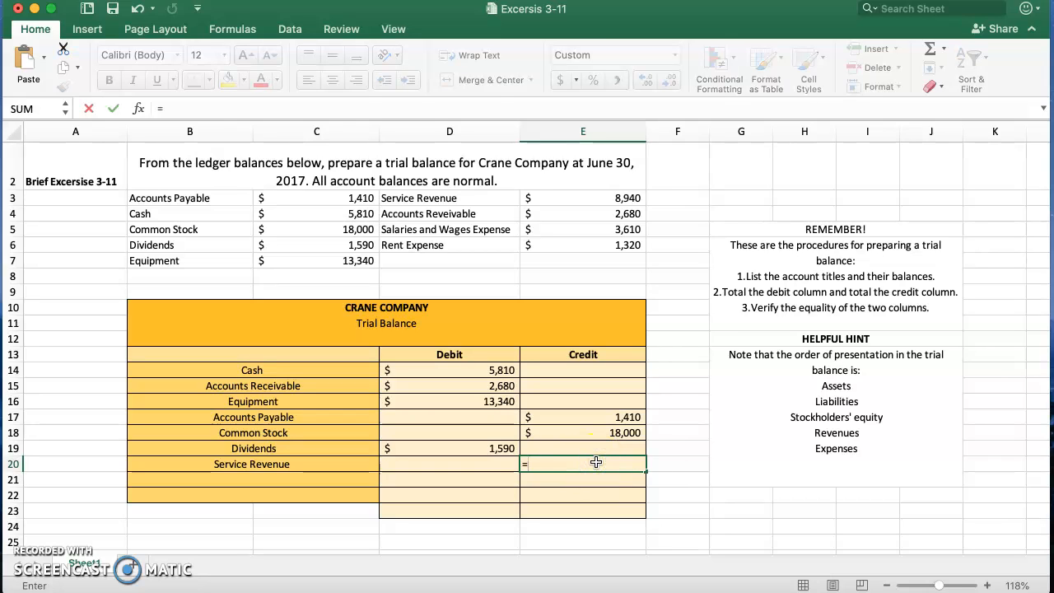
{"action": "left_click", "coordinate": [605, 199]}
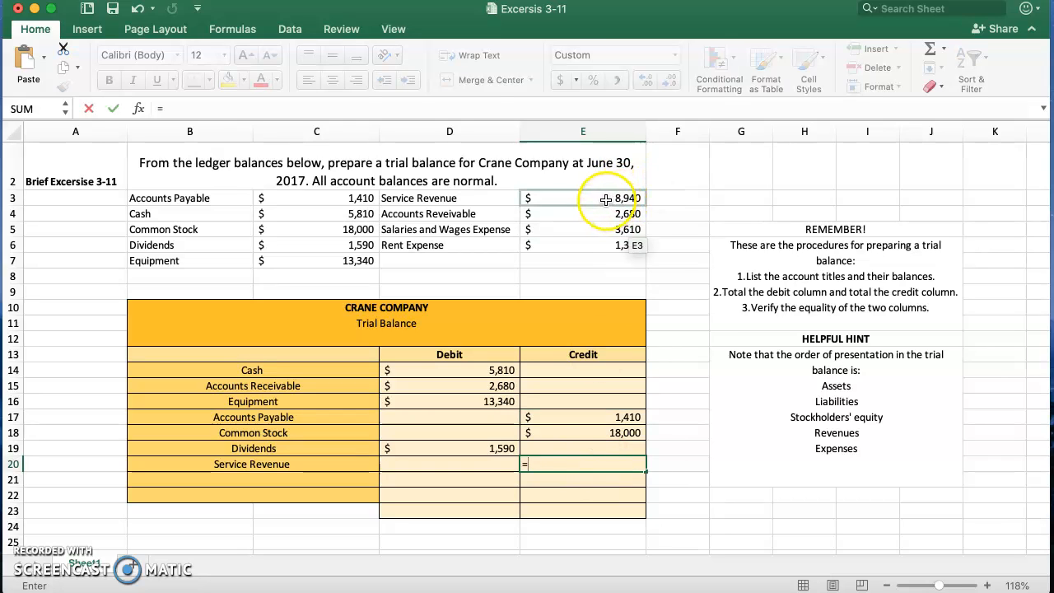
{"action": "key", "text": "Return"}
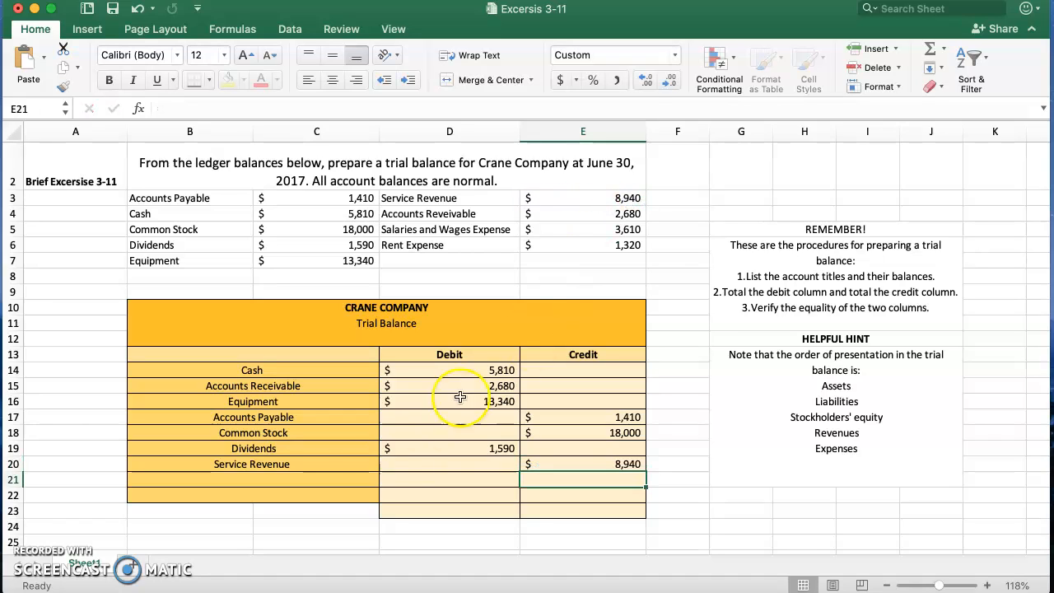
- Enter Salaries and Wages Expense as the account title in cell B21
{"action": "left_click", "coordinate": [293, 482]}
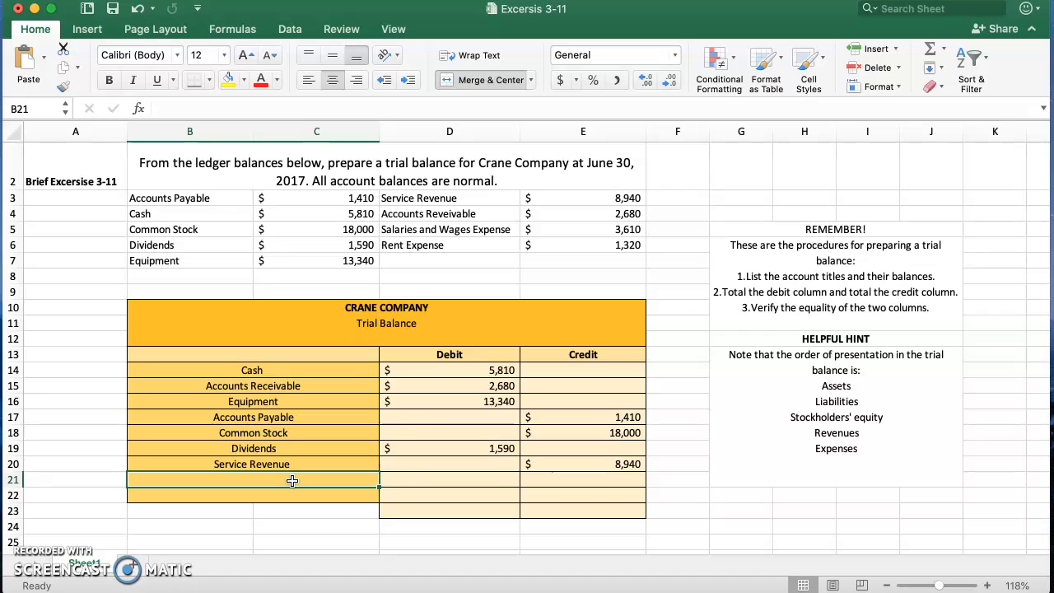
{"action": "double_click", "coordinate": [292, 481]}
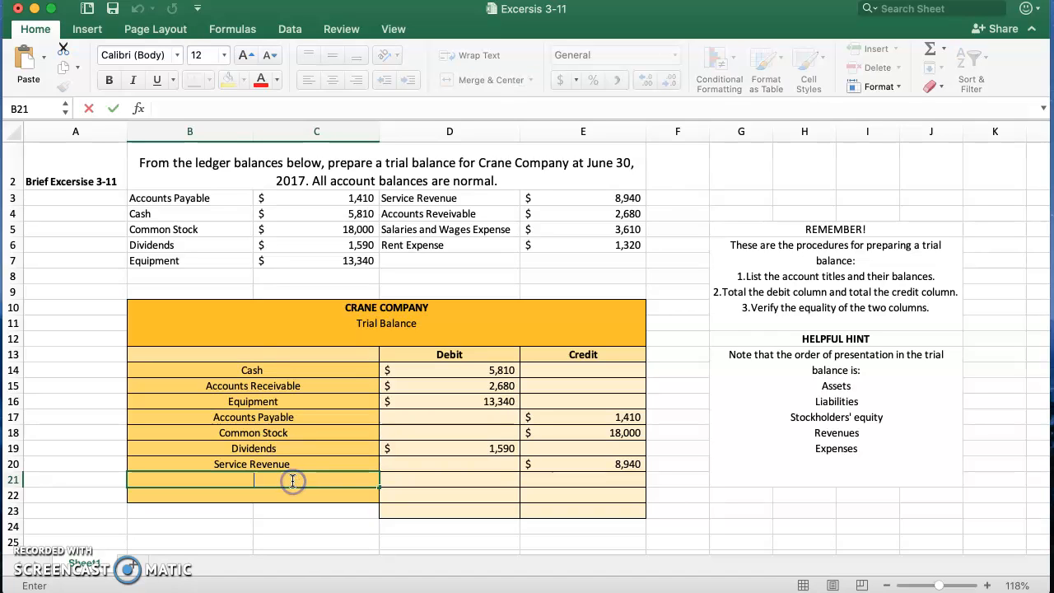
{"action": "type", "text": "Salaries and "}
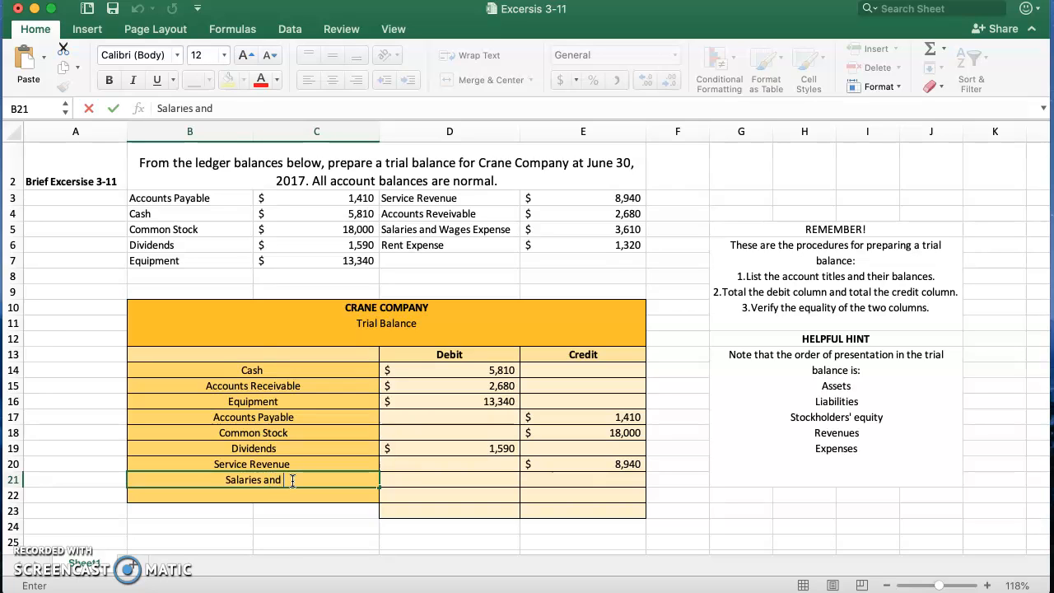
{"action": "type", "text": "Wages"}
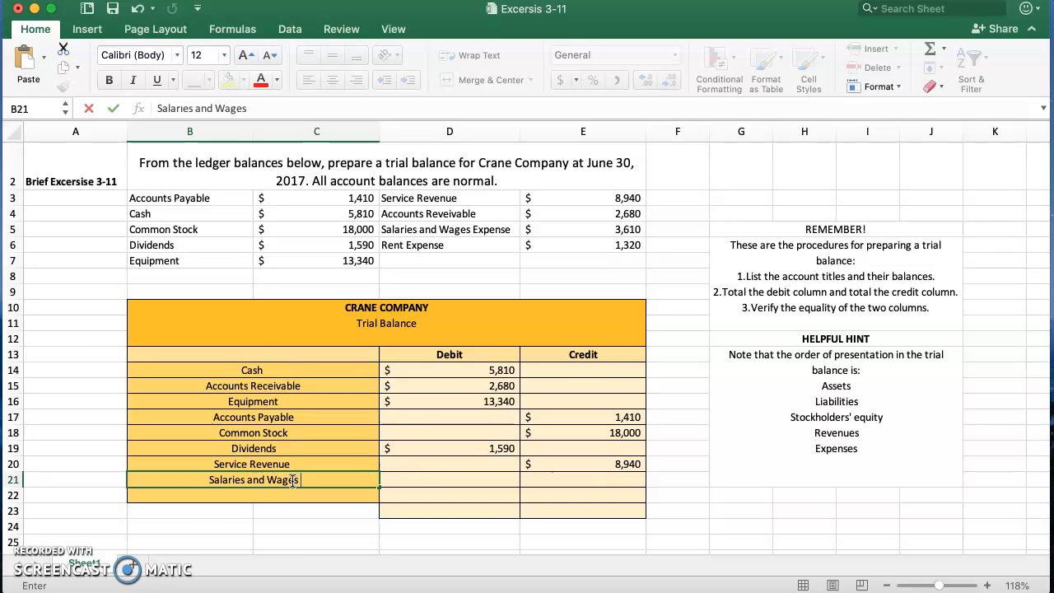
{"action": "type", "text": " Expense"}
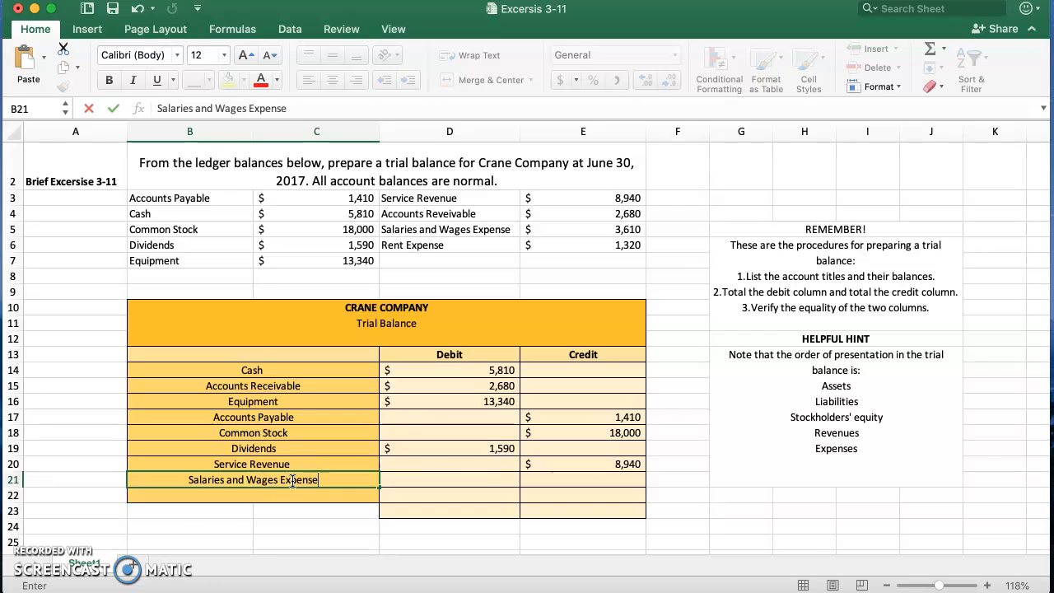
- Fill the Salaries and Wages Expense debit in cell D21 with the formula =E5, referencing its ledger balance
{"action": "left_click", "coordinate": [455, 479]}
{"action": "double_click", "coordinate": [441, 479]}
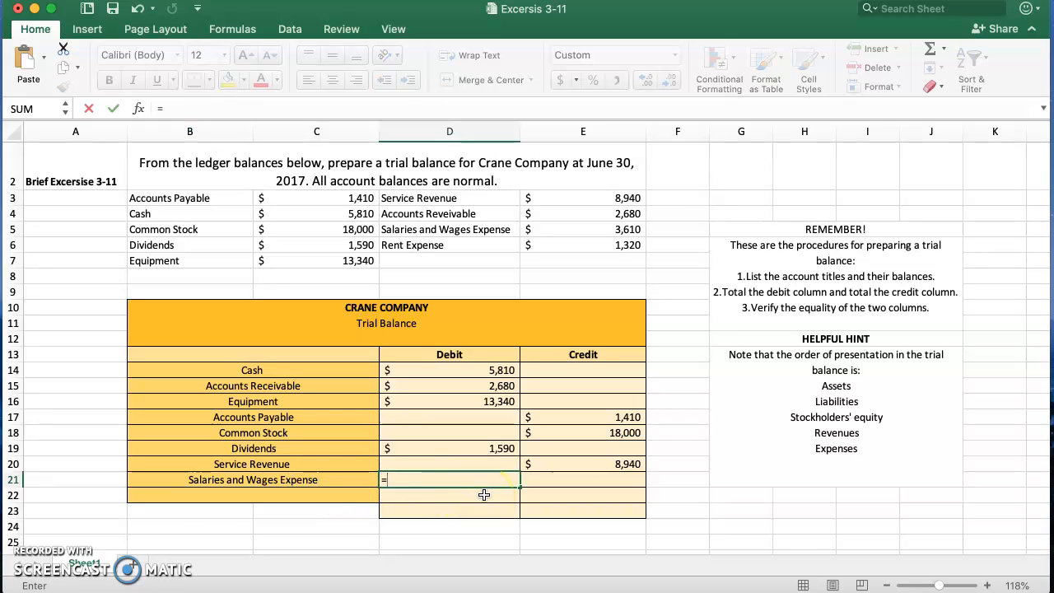
{"action": "left_click", "coordinate": [602, 234]}
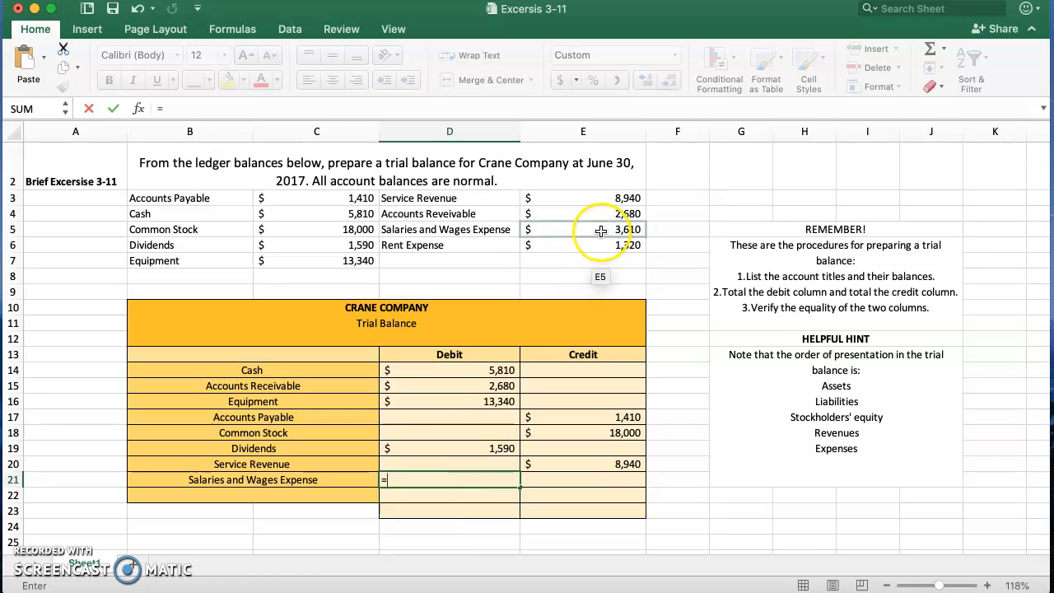
{"action": "left_click", "coordinate": [589, 231]}
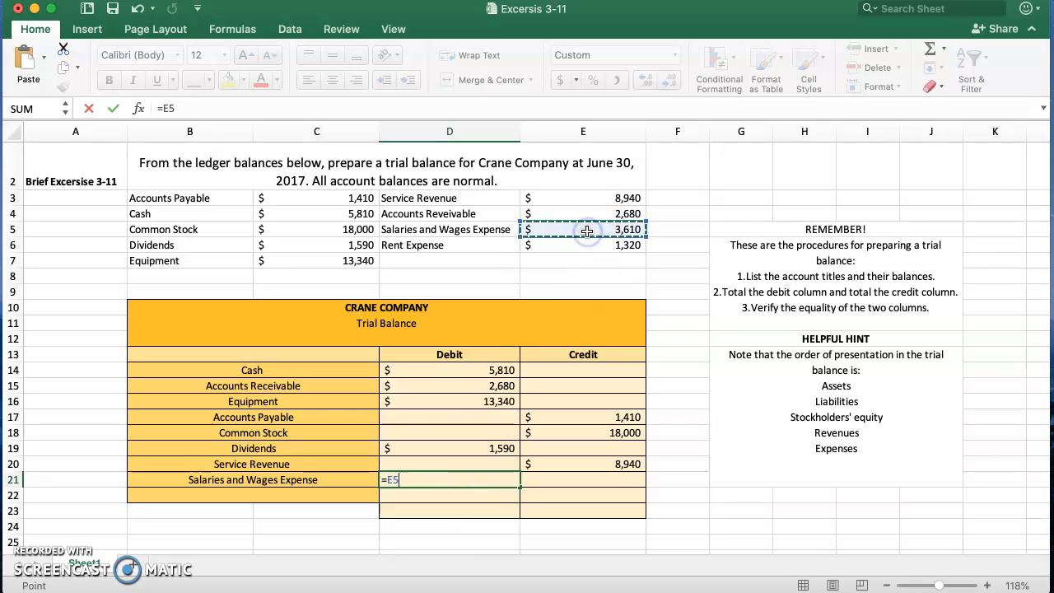
{"action": "key", "text": "Return"}
- List Rent Expense in cell B22 and link its debit in cell D22 to its ledger balance with =E6
{"action": "left_click", "coordinate": [249, 495]}
{"action": "type", "text": "Re"}
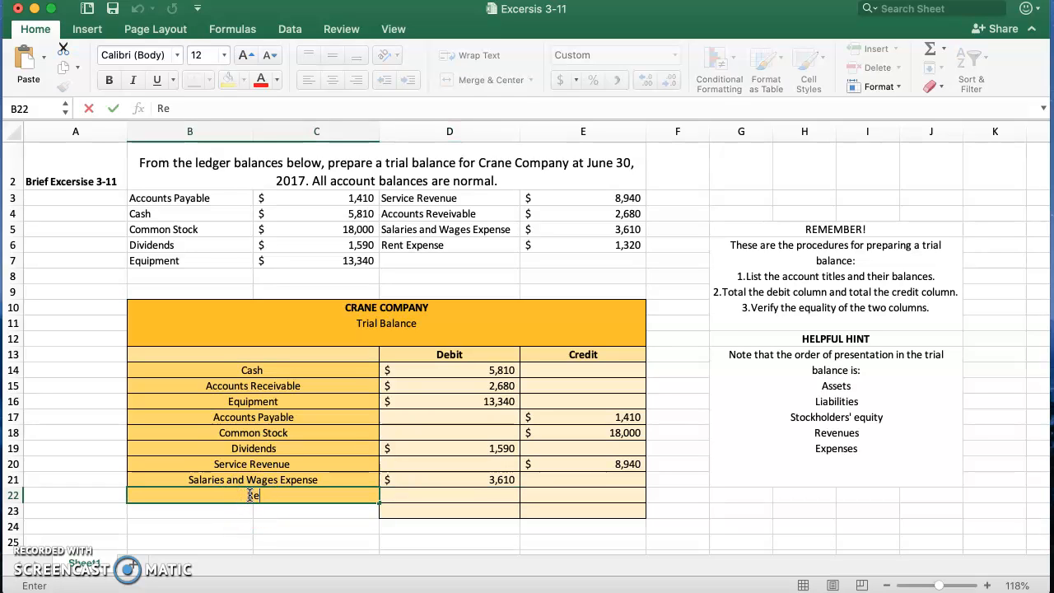
{"action": "type", "text": "nt Expense"}
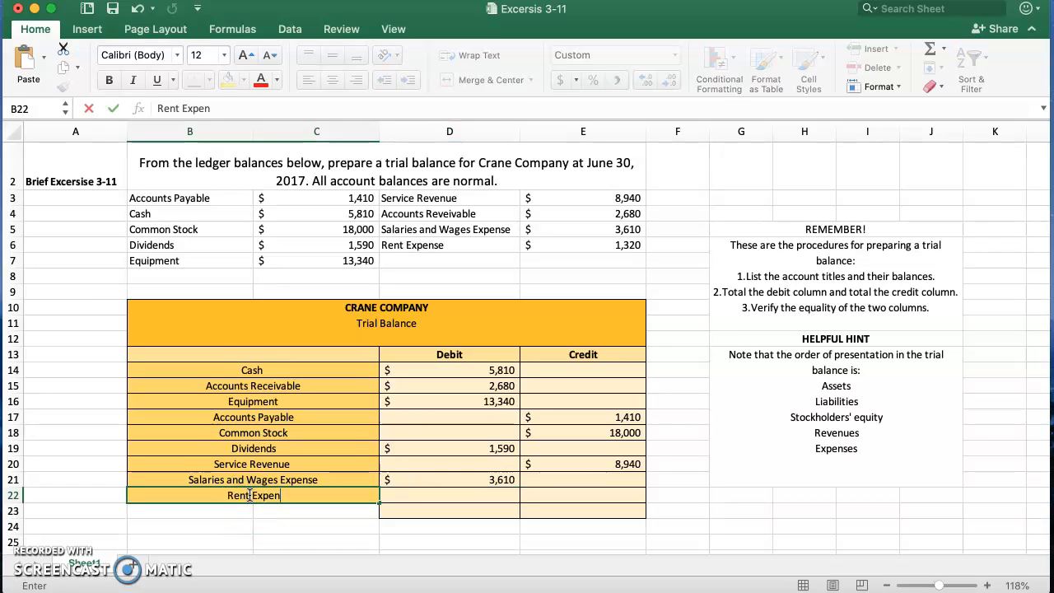
{"action": "left_click", "coordinate": [455, 495]}
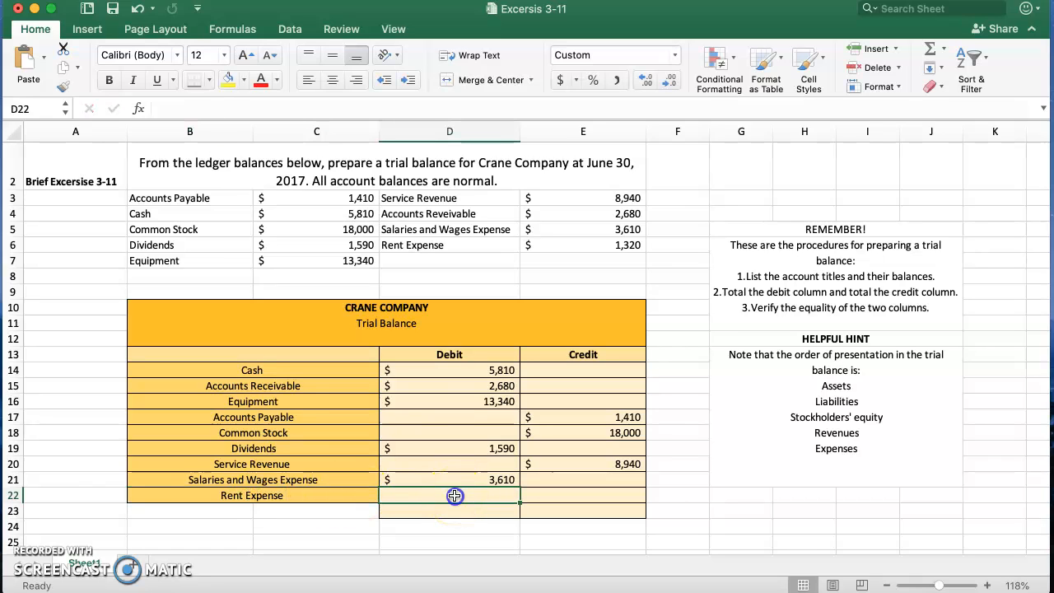
{"action": "type", "text": "="}
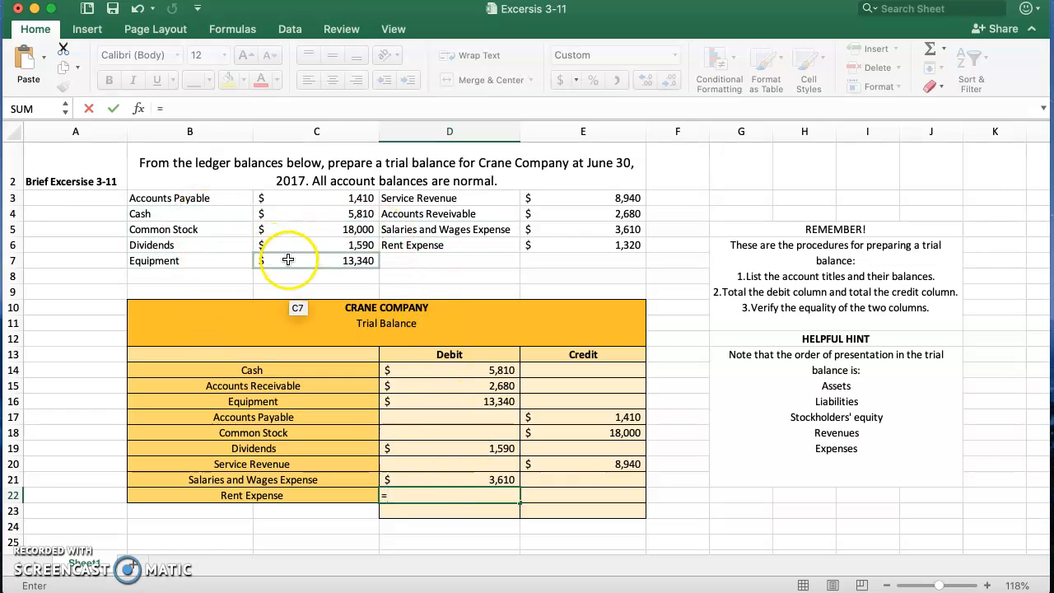
{"action": "left_click", "coordinate": [585, 246]}
{"action": "key", "text": "Return"}
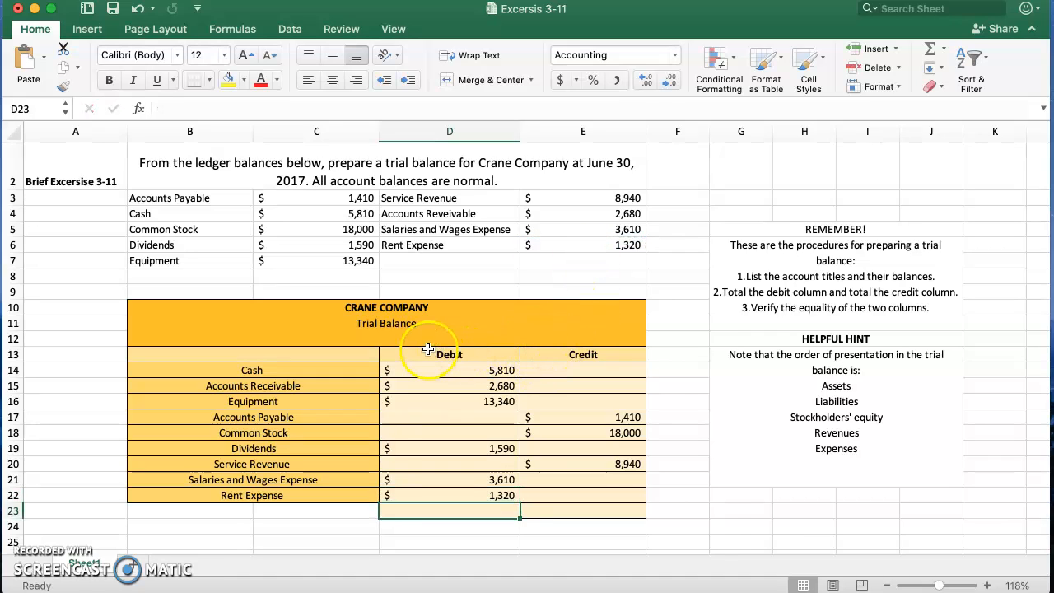
- Total the Debit column in cell D23 with the formula =SUM(D14:D22)
{"action": "double_click", "coordinate": [451, 511]}
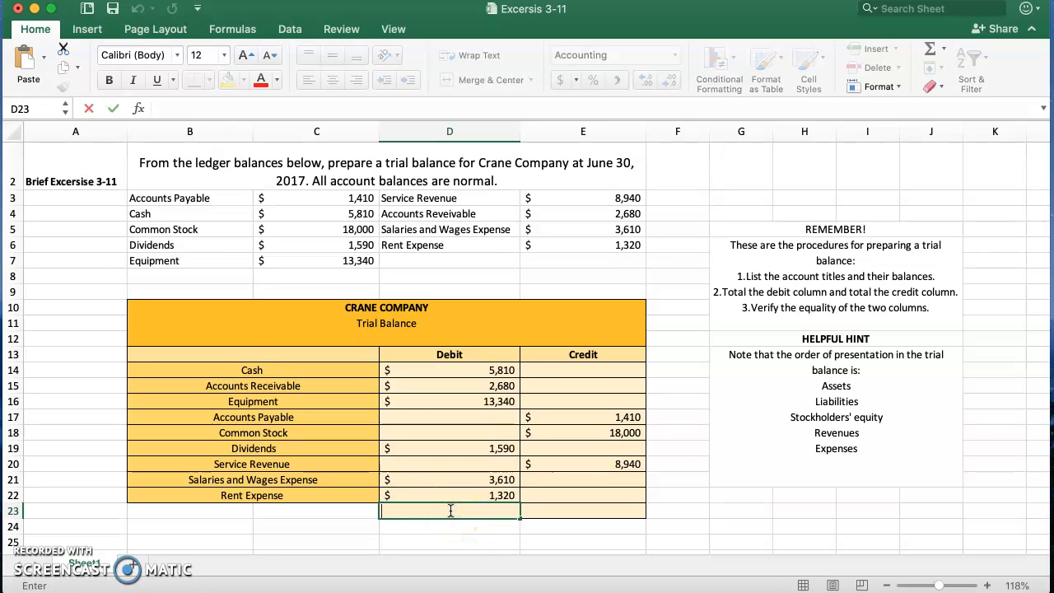
{"action": "type", "text": "="}
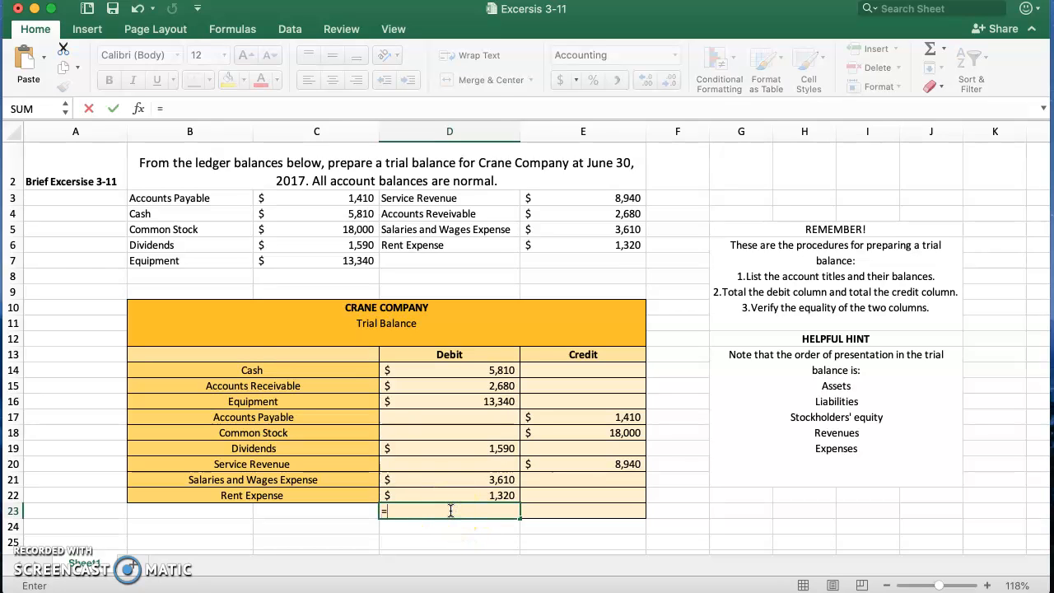
{"action": "type", "text": "SUM"}
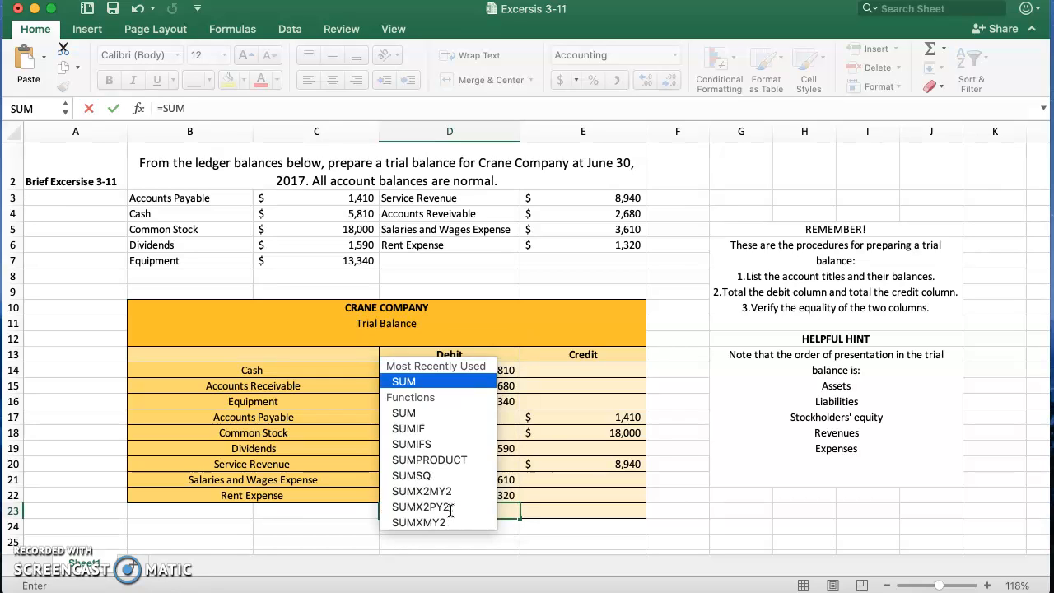
{"action": "type", "text": "("}
{"action": "left_click_drag", "start_coordinate": [460, 368], "coordinate": [468, 498]}
{"action": "type", "text": ")"}
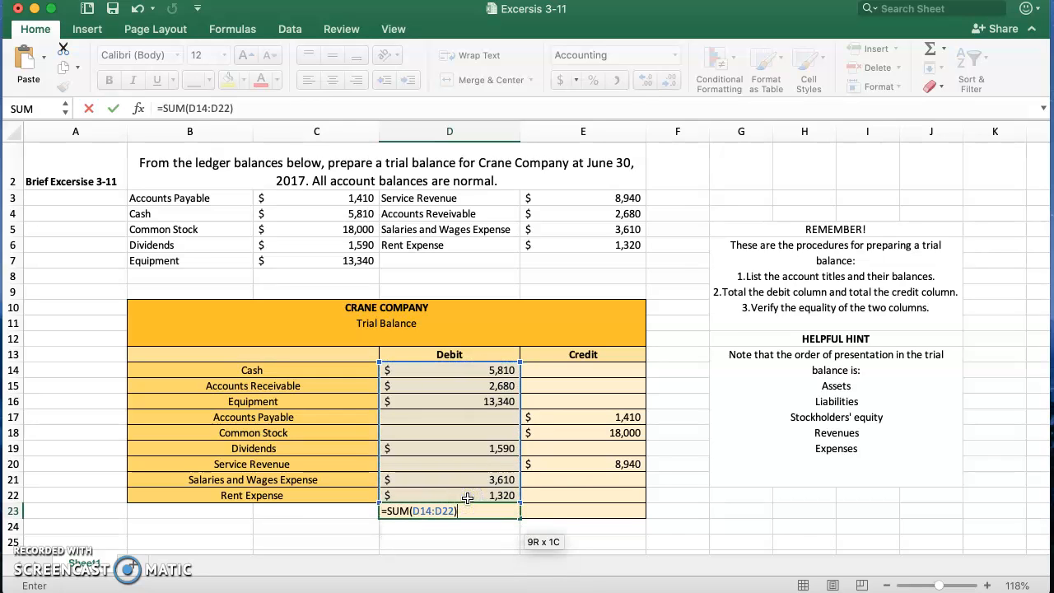
{"action": "key", "text": "Return"}
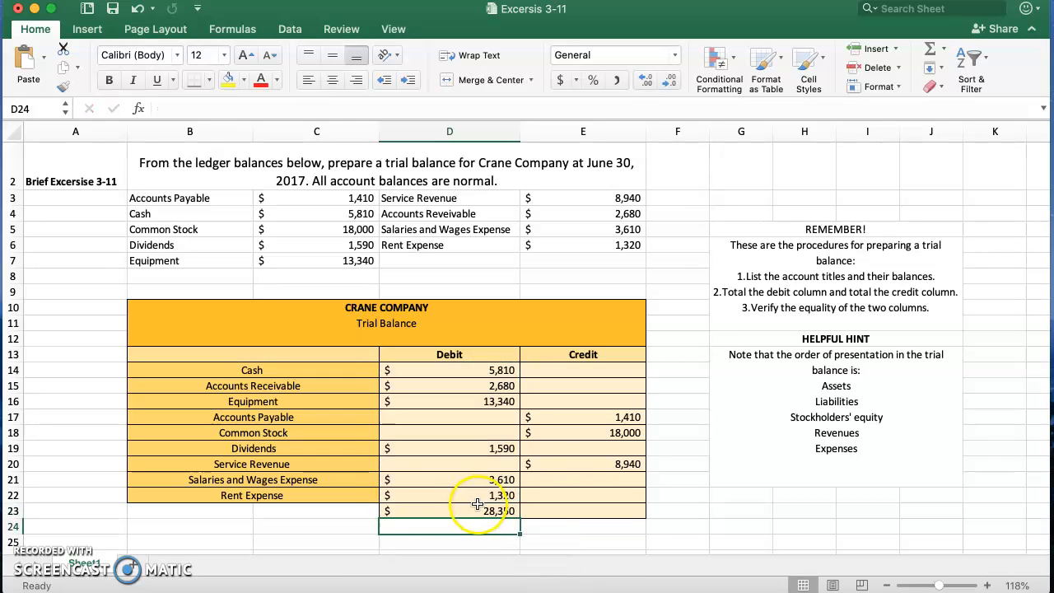
{"action": "left_click", "coordinate": [482, 512]}
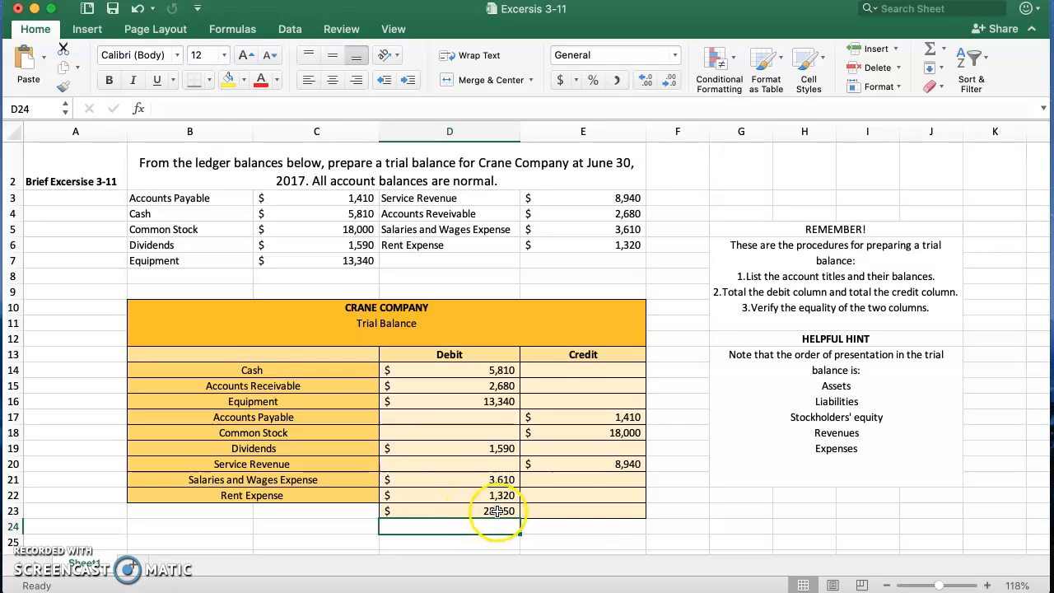
- Total the Credit column in cell E23 with the formula =SUM(E14:E22)
{"action": "left_click", "coordinate": [586, 512]}
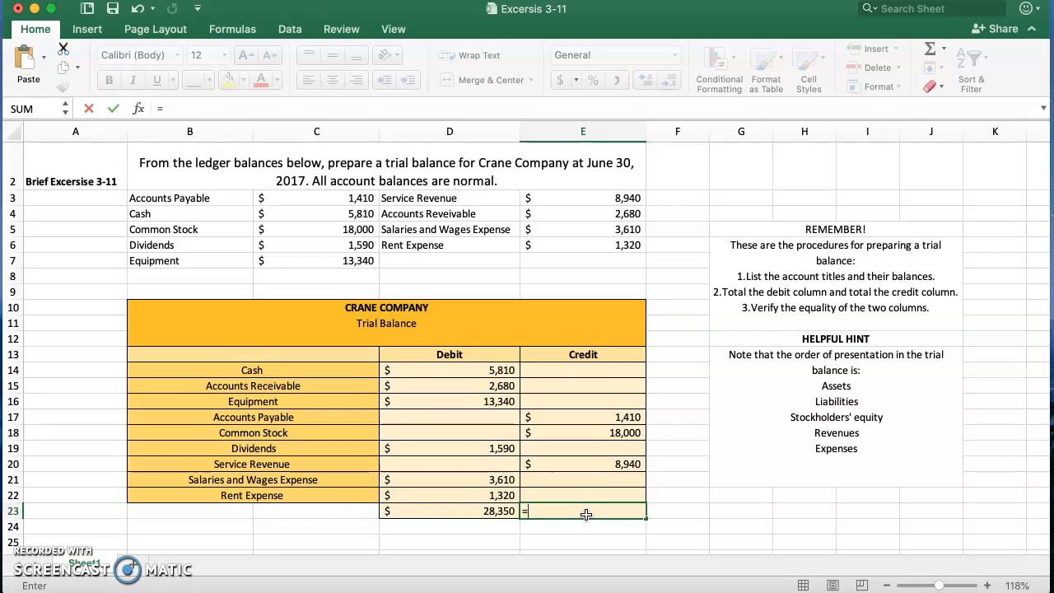
{"action": "type", "text": "SUM"}
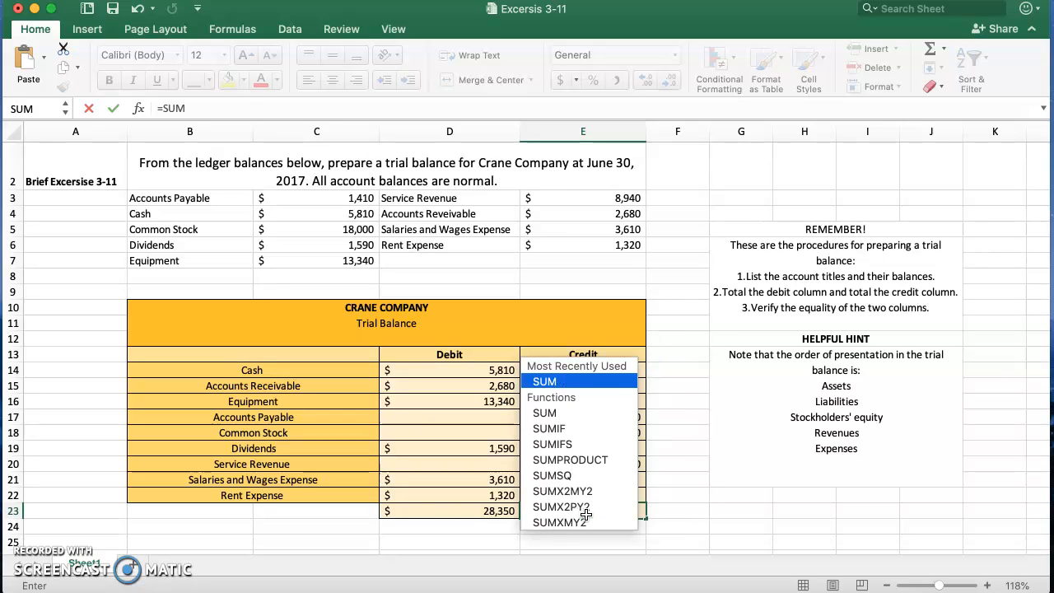
{"action": "type", "text": "("}
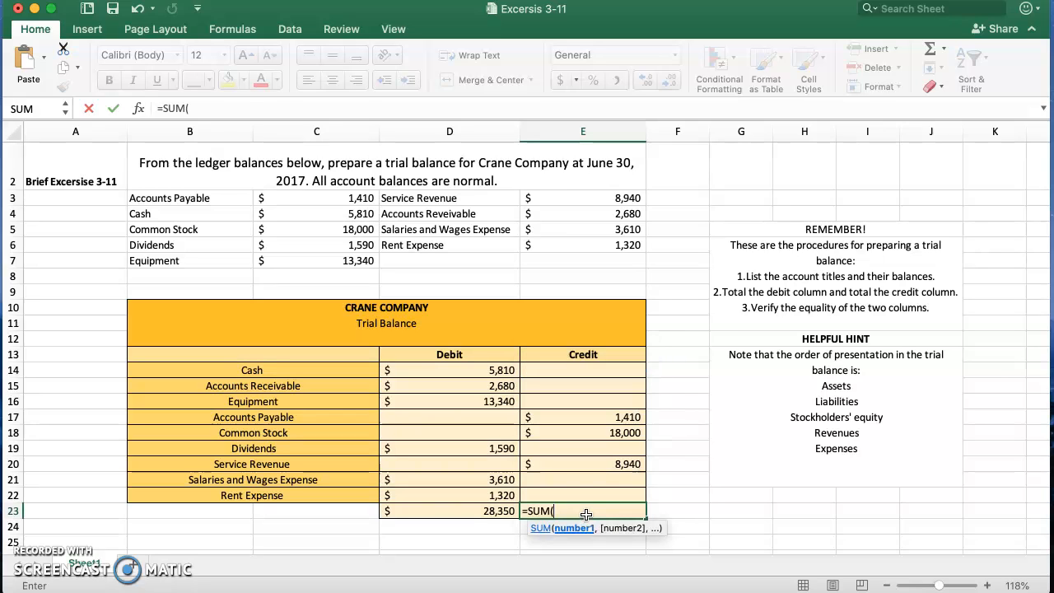
{"action": "left_click", "coordinate": [583, 373]}
{"action": "left_click_drag", "start_coordinate": [584, 385], "coordinate": [583, 496]}
{"action": "type", "text": ")"}
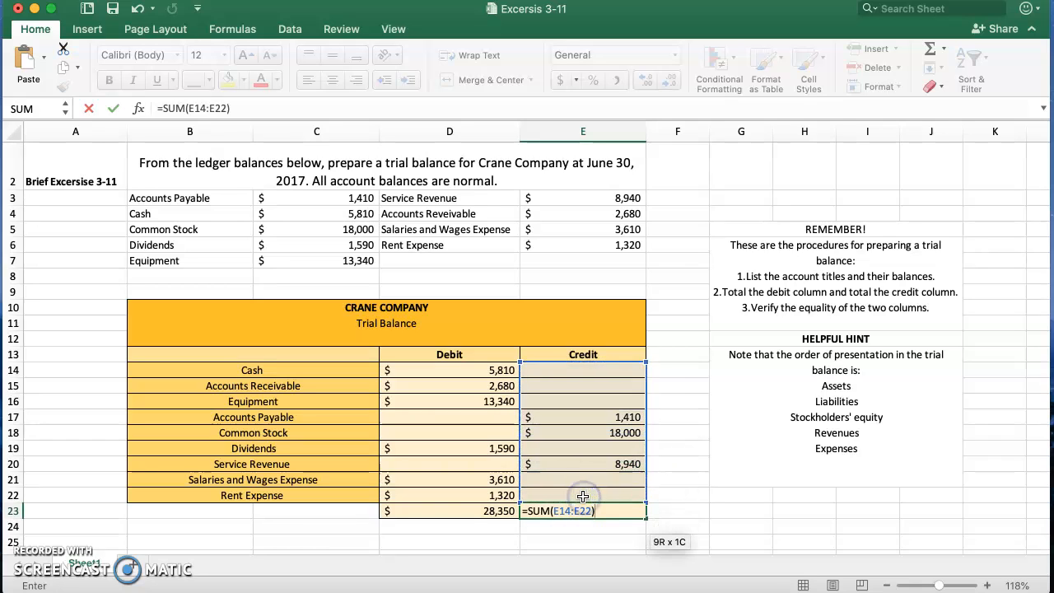
{"action": "key", "text": "Return"}
- Format the credit total in cell E23 as Accounting with a dollar sign and no decimal places
{"action": "left_click", "coordinate": [614, 511]}
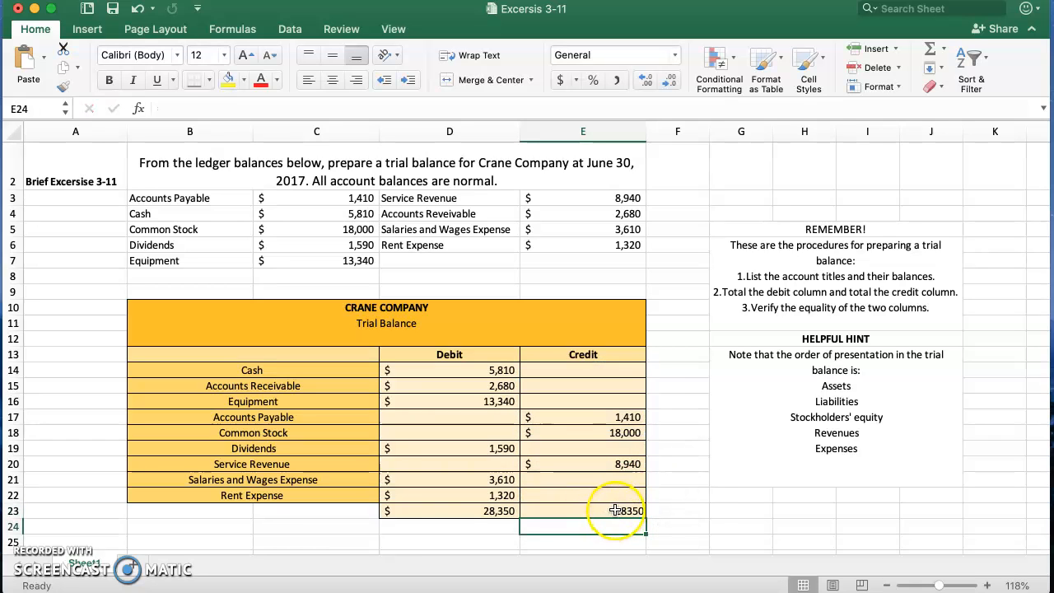
{"action": "left_click", "coordinate": [560, 80]}
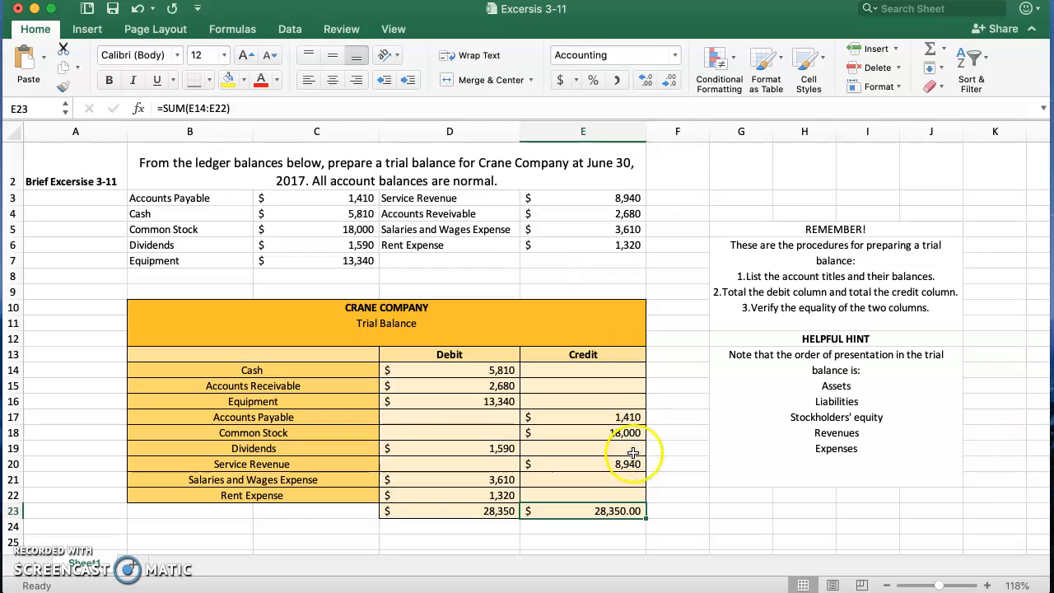
{"action": "left_click", "coordinate": [672, 78]}
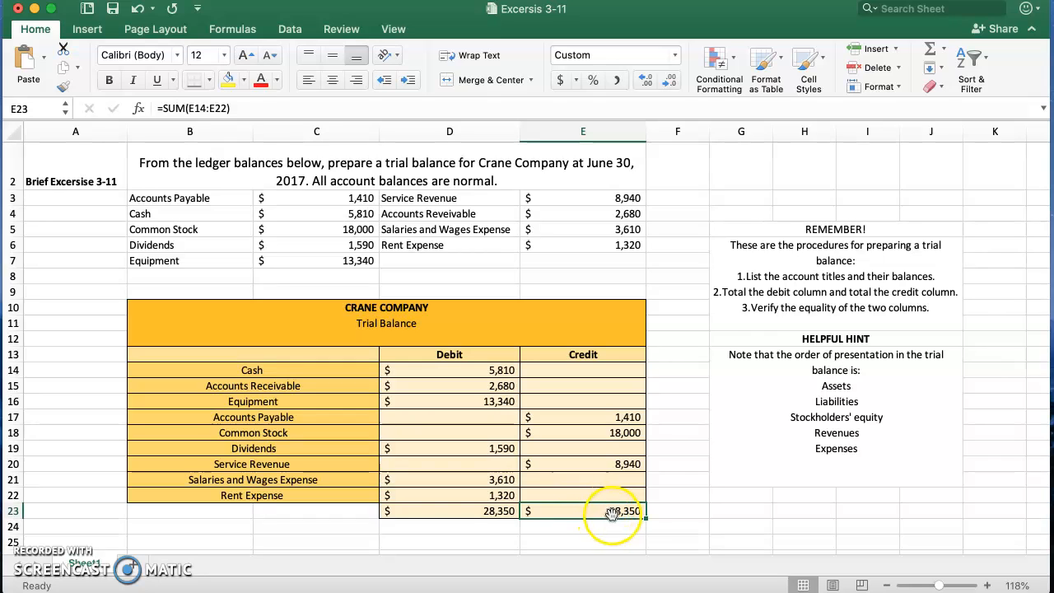
{"action": "left_click", "coordinate": [499, 525]}
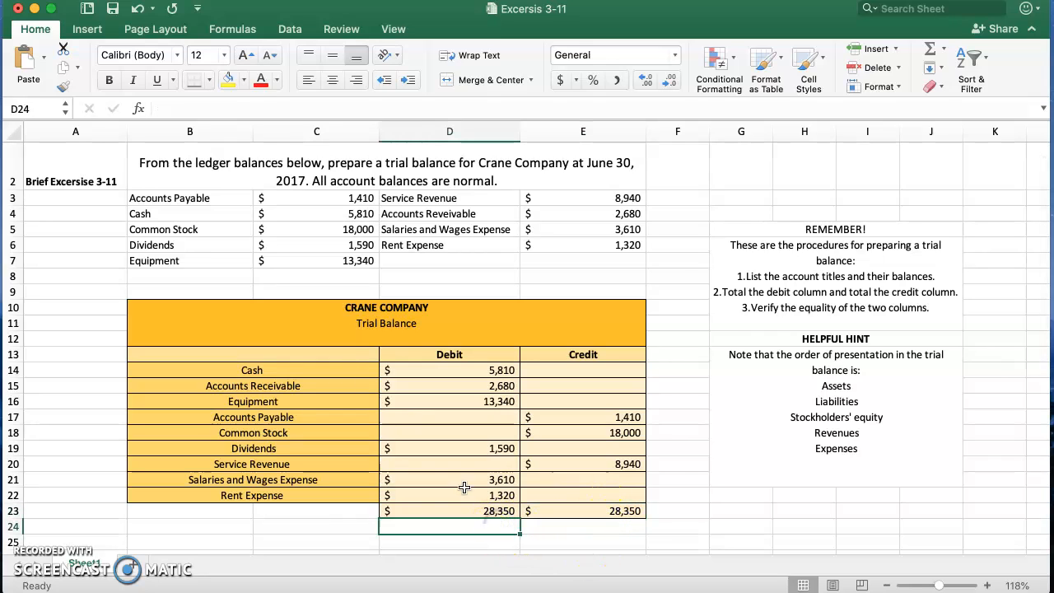
- Enter the date June 30, 2017 in the merged heading cell B12 below the Trial Balance title
{"action": "left_click", "coordinate": [388, 341]}
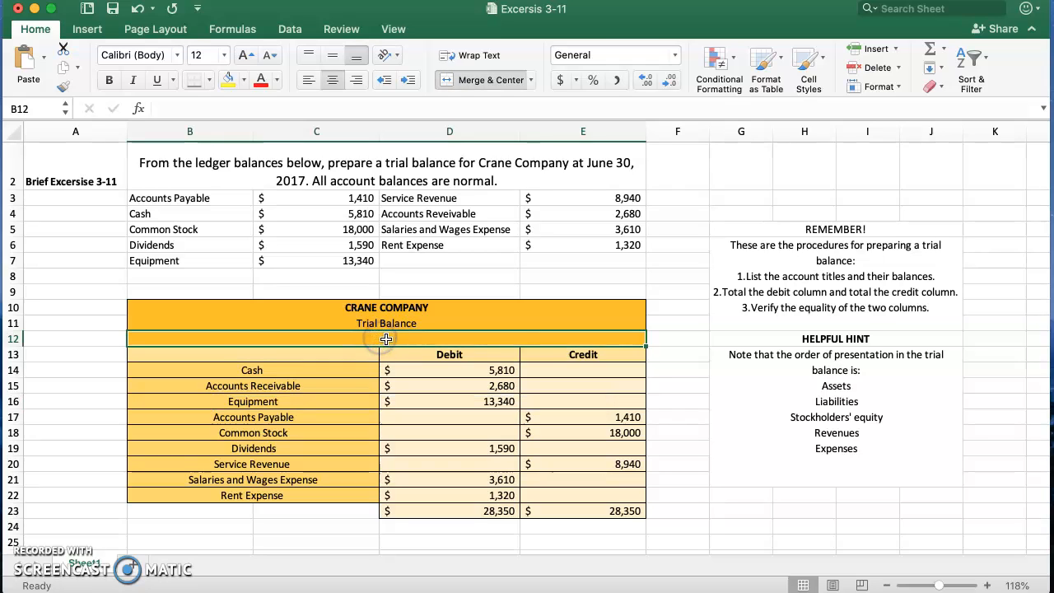
{"action": "double_click", "coordinate": [471, 341]}
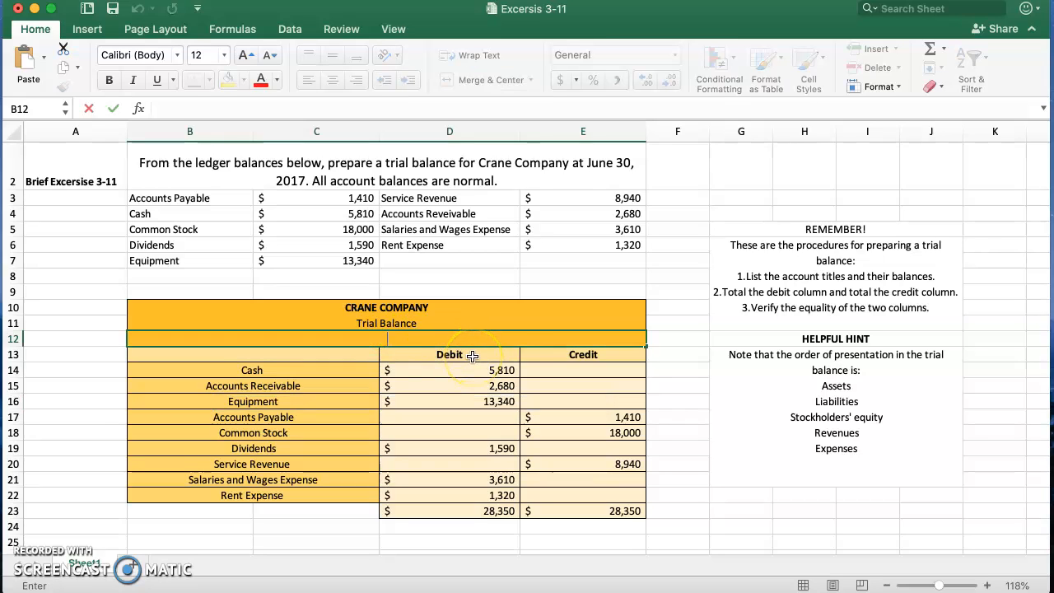
{"action": "type", "text": "June 30,"}
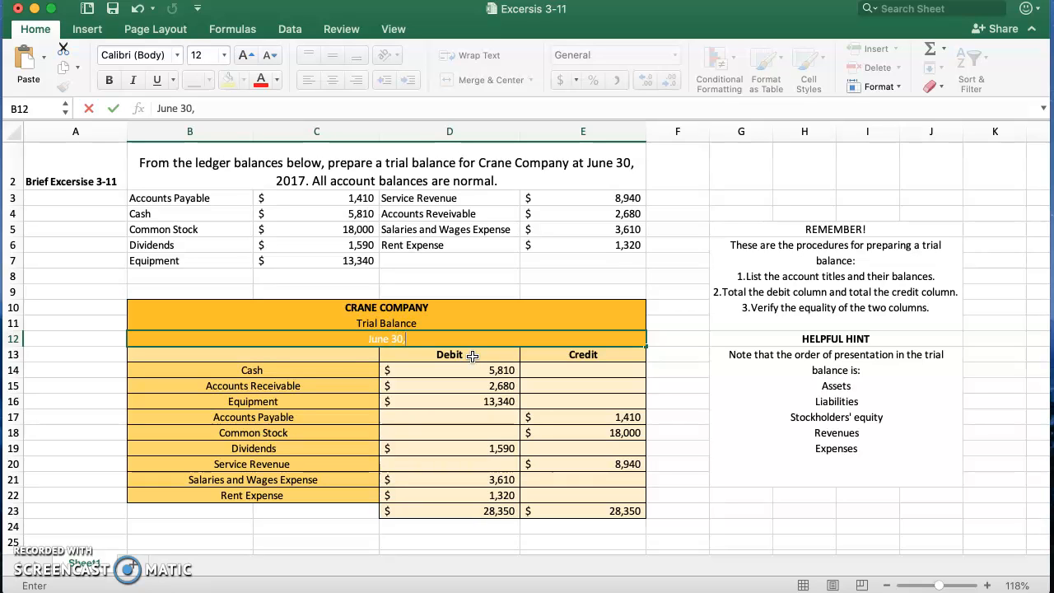
{"action": "type", "text": " 2017"}
- Confirm the date entry in heading cell B12 and set its font color to black
{"action": "left_click", "coordinate": [103, 88]}
{"action": "left_click", "coordinate": [276, 81]}
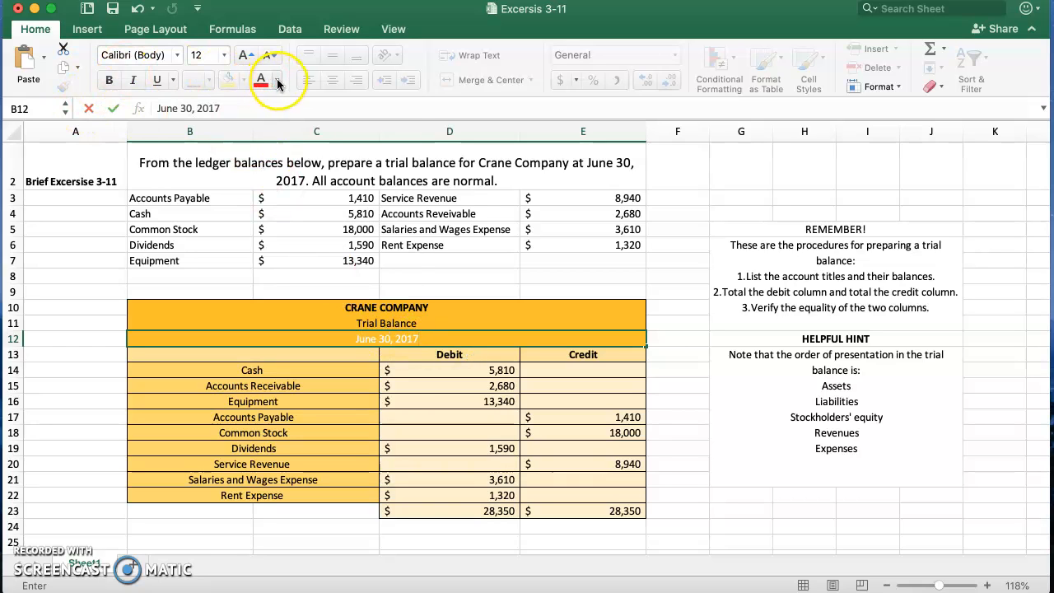
{"action": "left_click", "coordinate": [281, 155]}
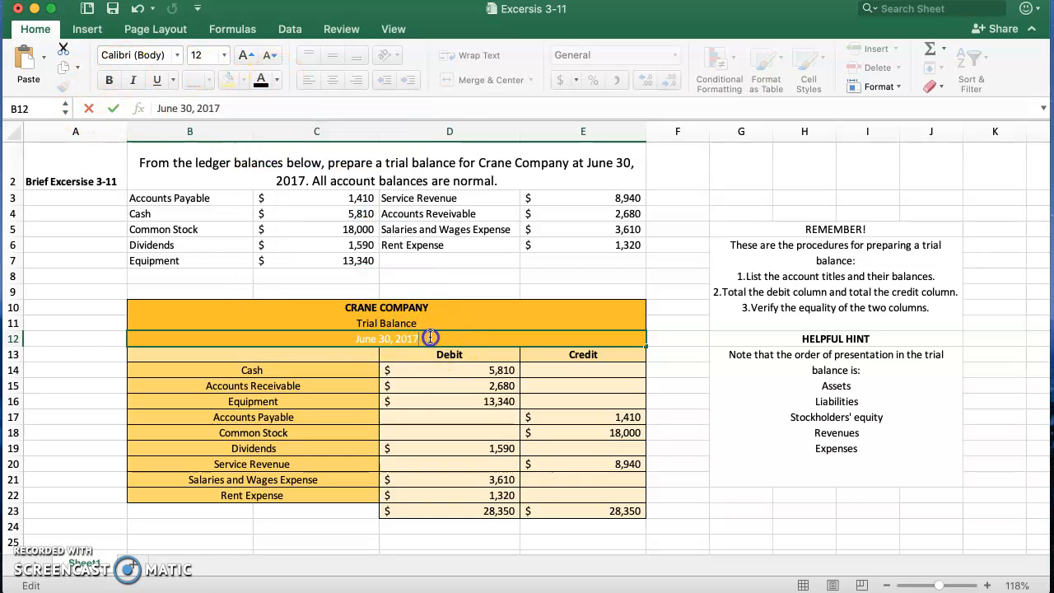
{"action": "key", "text": "Return"}
{"action": "left_click", "coordinate": [403, 339]}
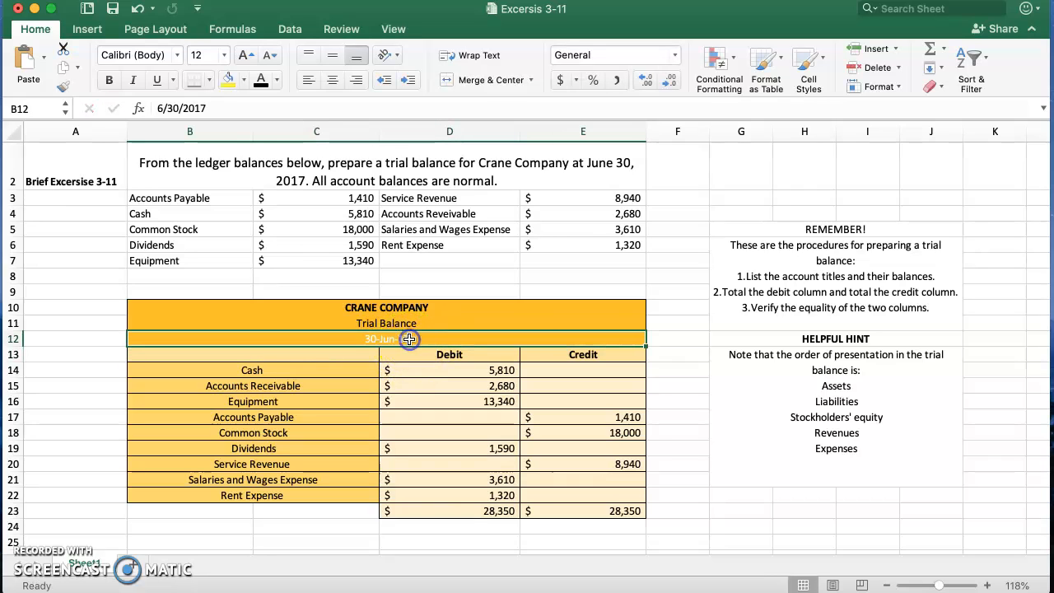
{"action": "left_click", "coordinate": [260, 80]}
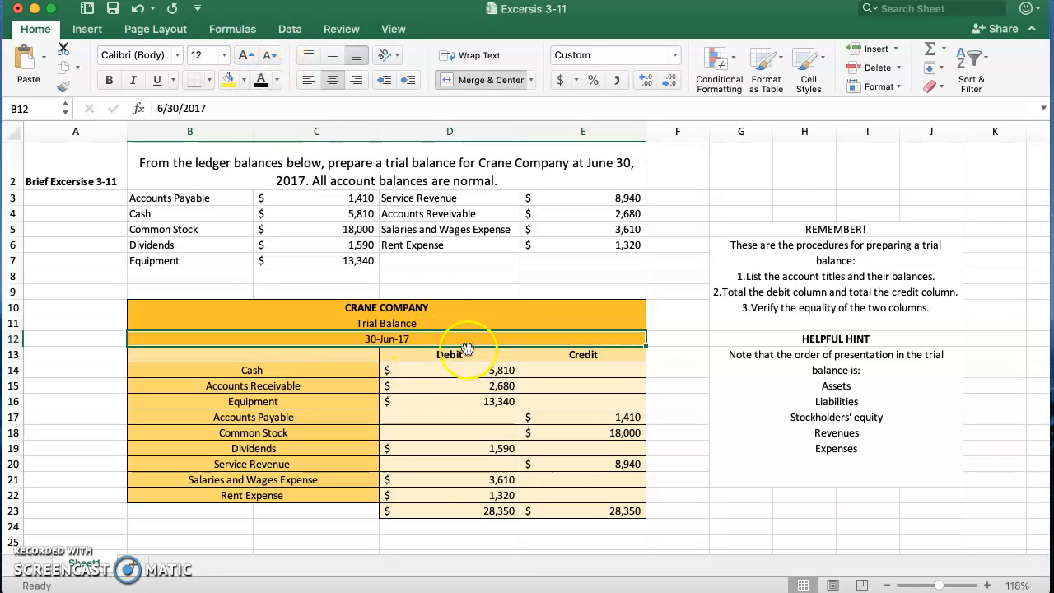